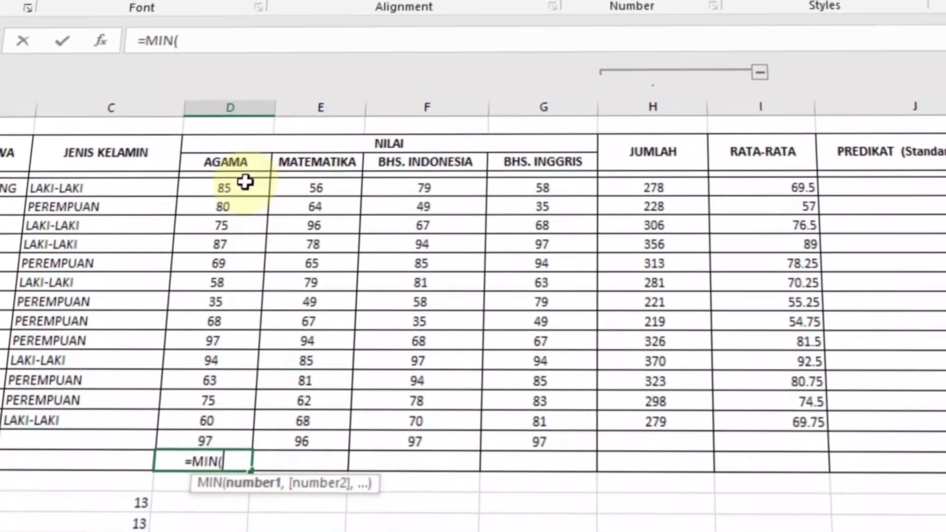
# Step: Enter =MIN(D8:D20) in D22, fill it across to G22, and start an IF formula in the first PREDIKAT cell
pyautogui.press('Return')
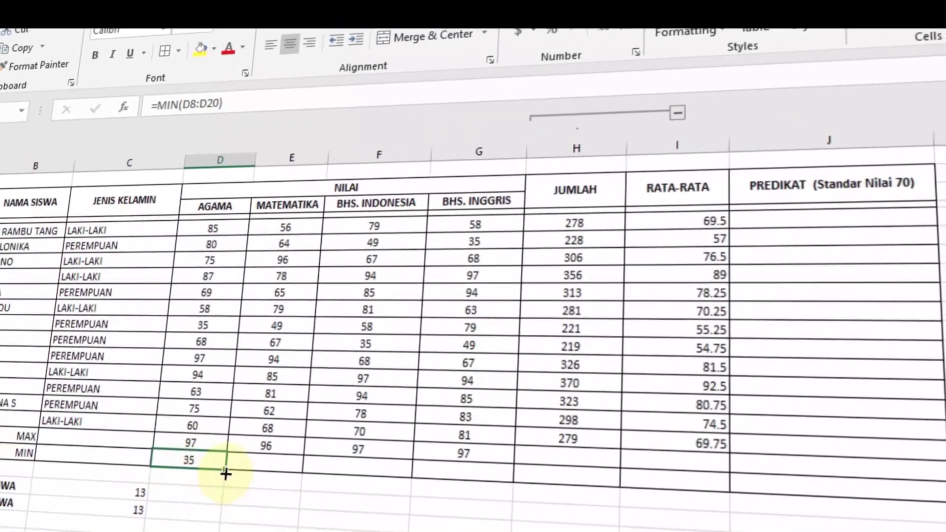
pyautogui.moveTo(241, 465); pyautogui.dragTo(513, 471)
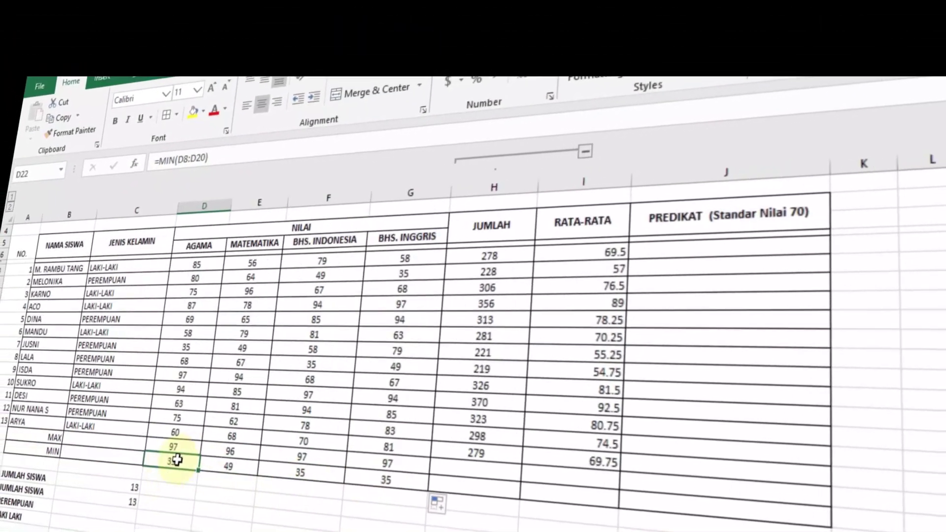
pyautogui.click(730, 245)
pyautogui.write('=IF(')
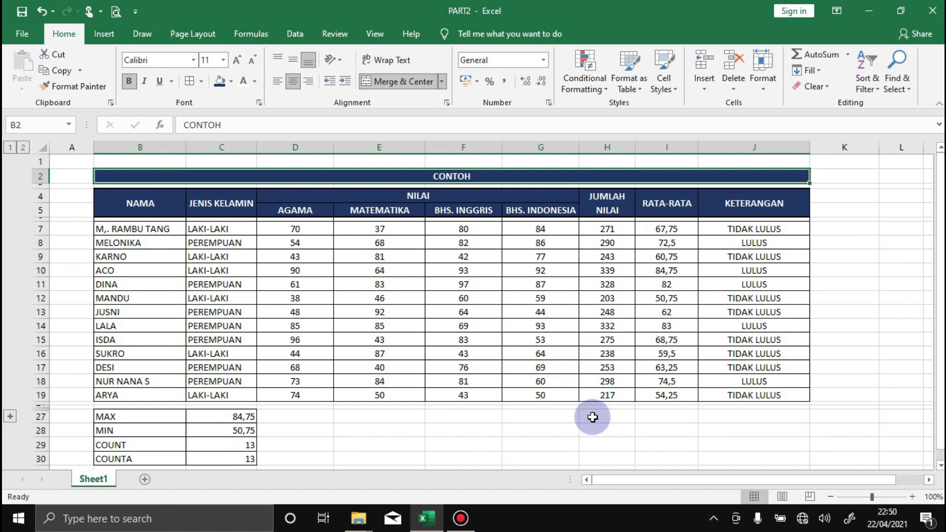
# Step: Total the JUMLAH NILAI scores of four LULUS students in H29 with the formula =H8+H10+H11+H14
pyautogui.click(607, 444)
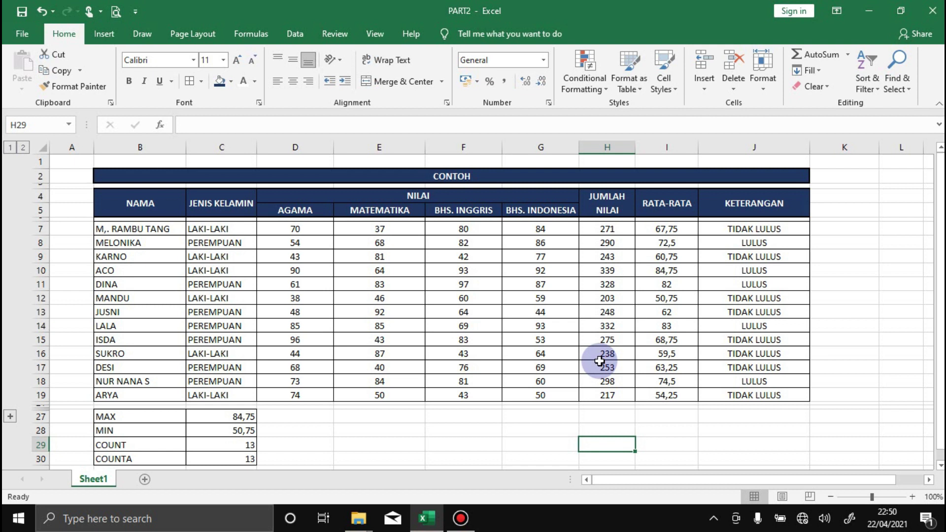
pyautogui.write('=')
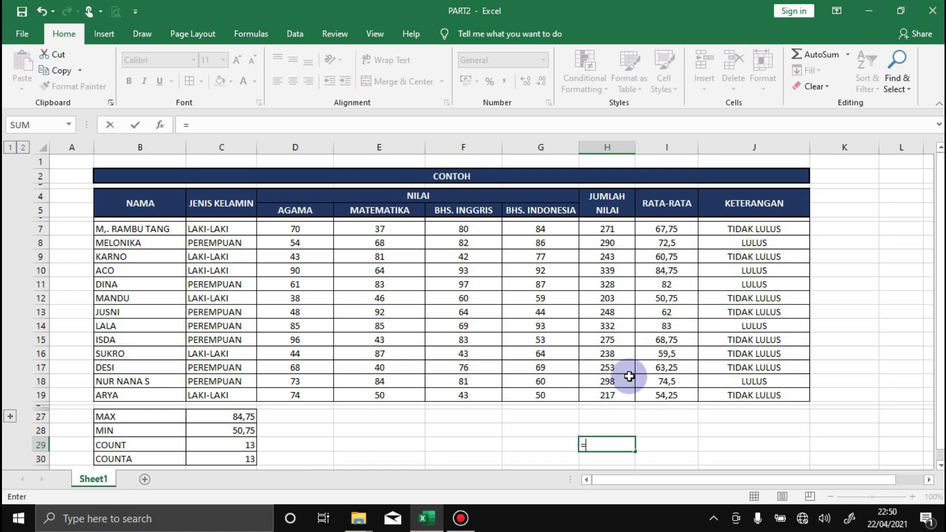
pyautogui.click(611, 243)
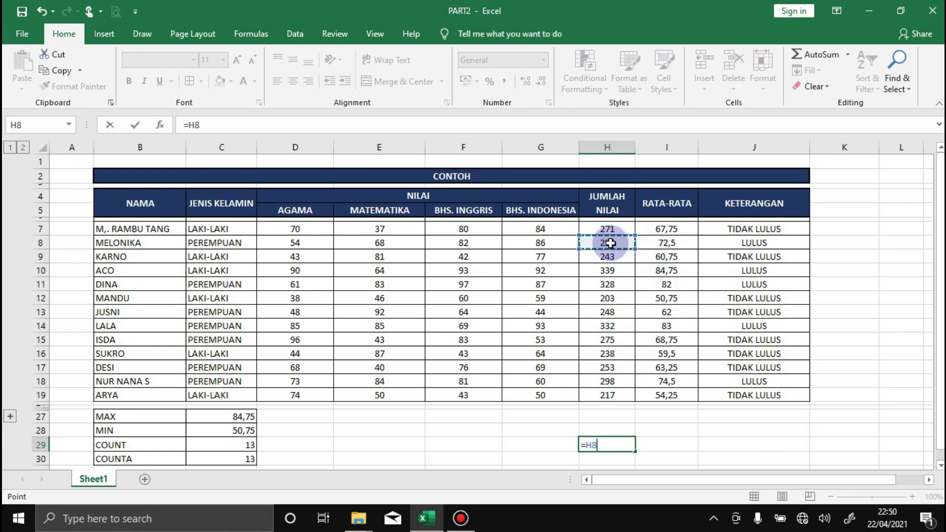
pyautogui.write('+')
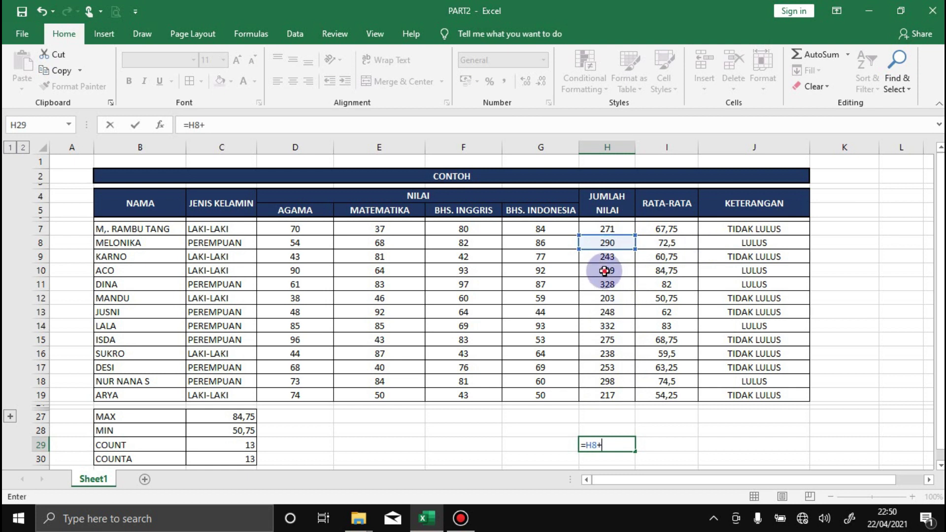
pyautogui.click(605, 270)
pyautogui.write('+')
pyautogui.click(607, 284)
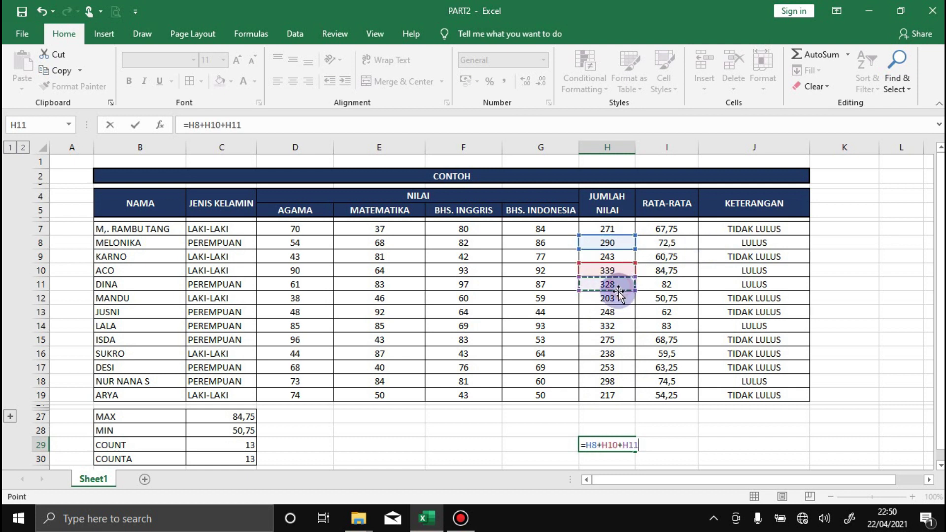
pyautogui.click(612, 327)
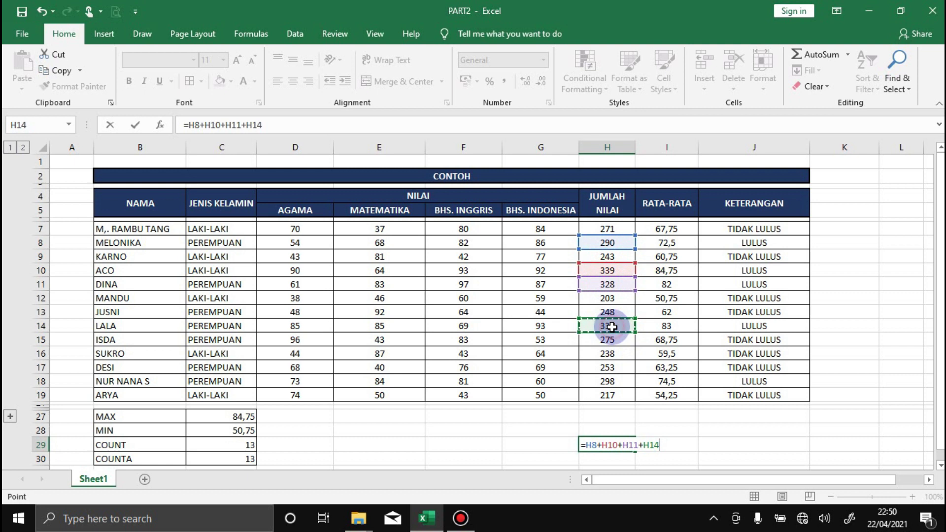
pyautogui.press('Return')
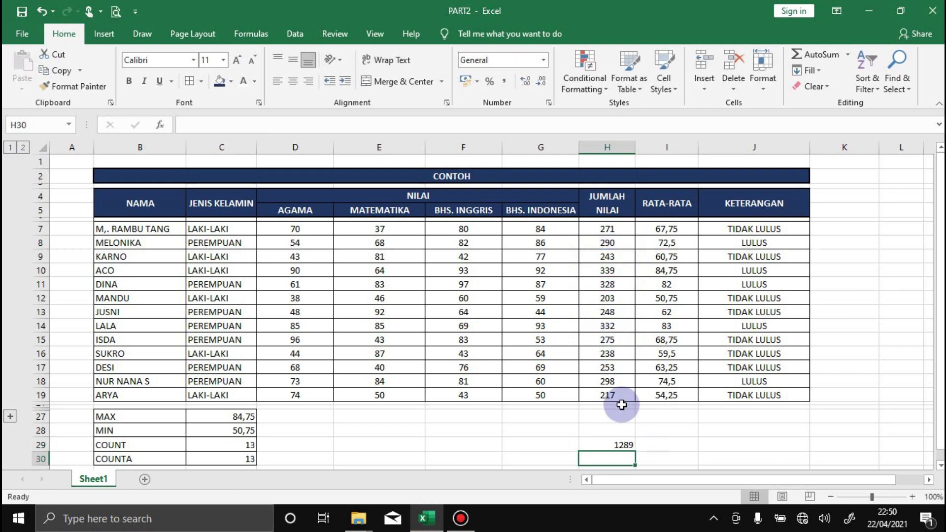
pyautogui.click(623, 442)
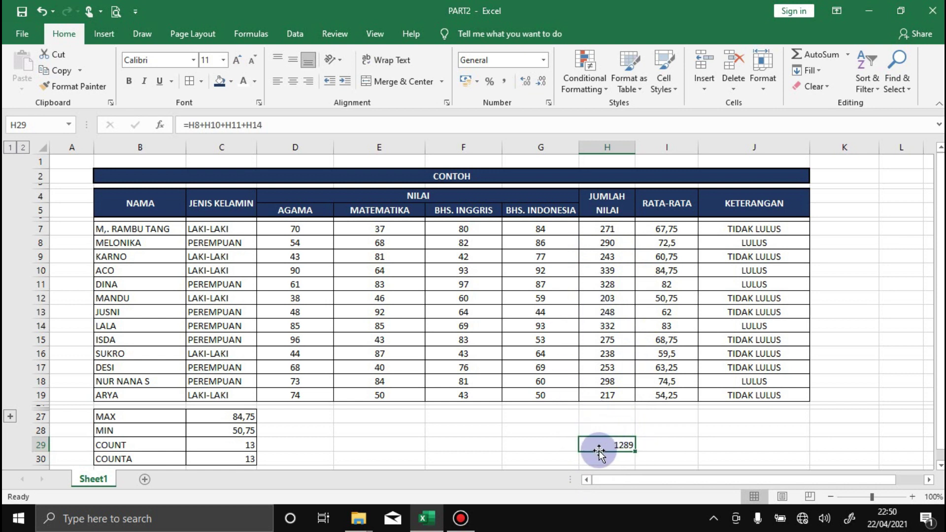
# Step: Clear the manual addition formula from H29
pyautogui.scroll(-1, 612, 431)
pyautogui.scroll(1, 613, 437)
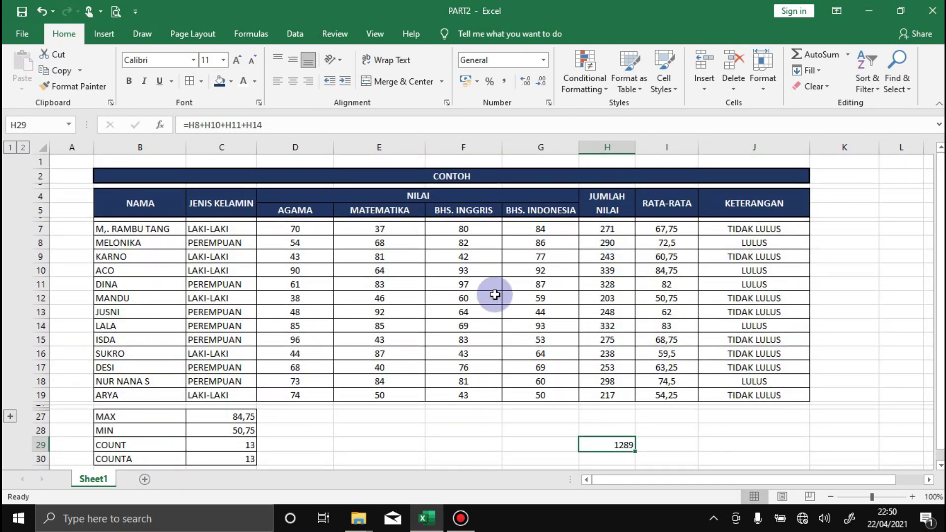
pyautogui.doubleClick(611, 444)
pyautogui.press('Return')
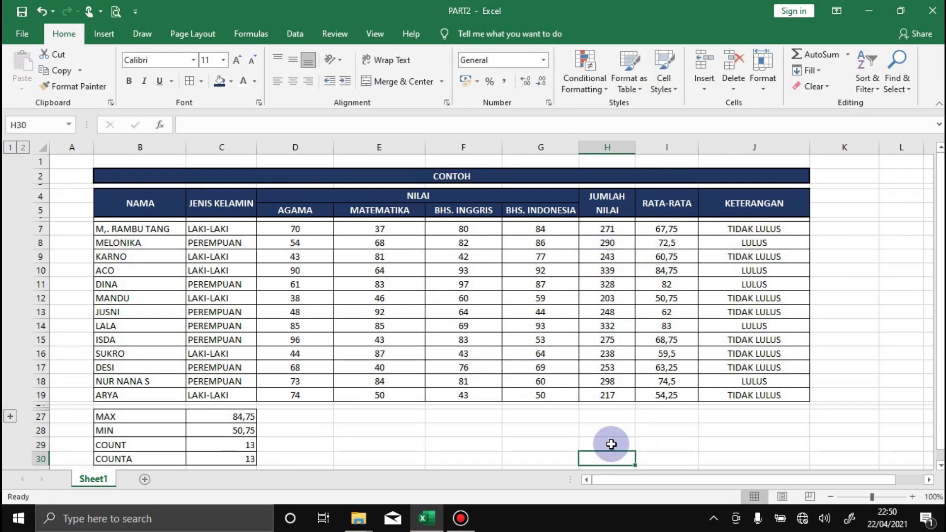
pyautogui.click(586, 441)
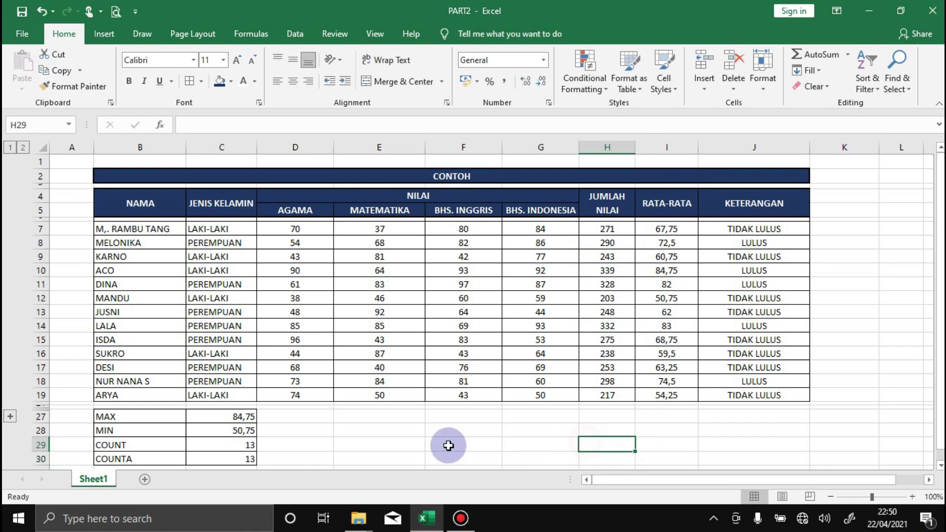
# Step: Expand the grouped rows above row 27 and enter =SUMIF(KET;"LULUS";JUM_NLA) in D23 for the LULUS JUMLAH NILAI
pyautogui.click(10, 417)
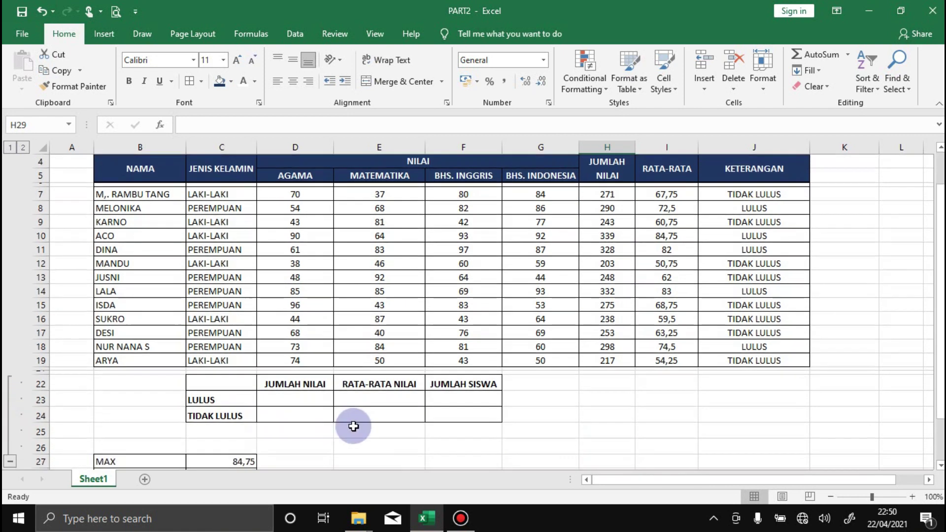
pyautogui.click(277, 397)
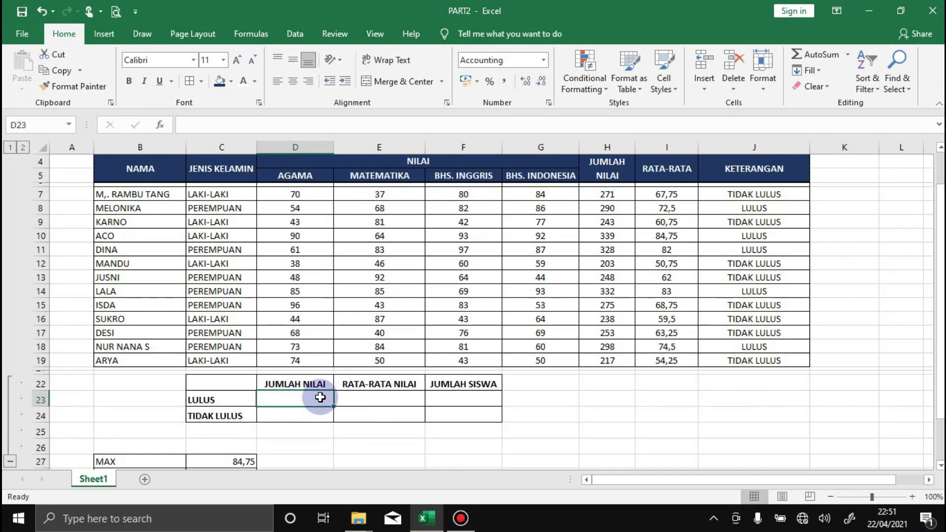
pyautogui.write('=')
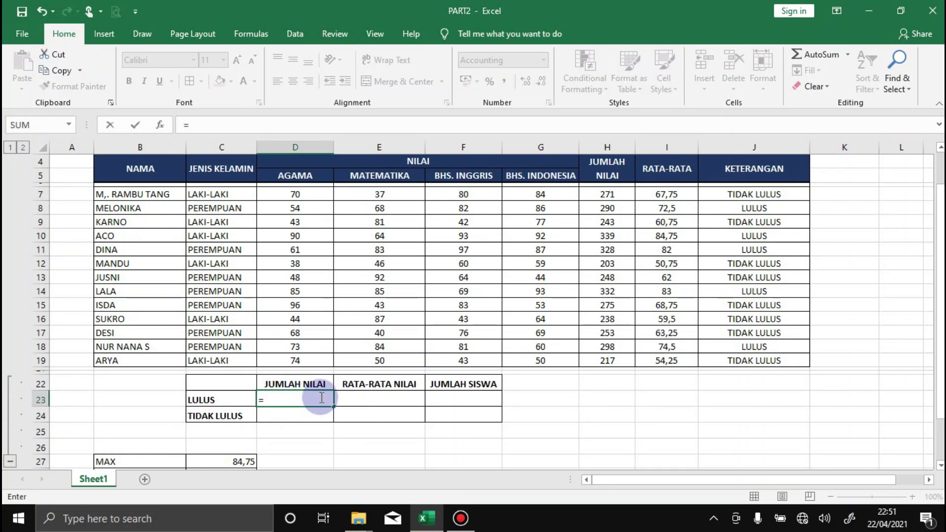
pyautogui.write('SUM')
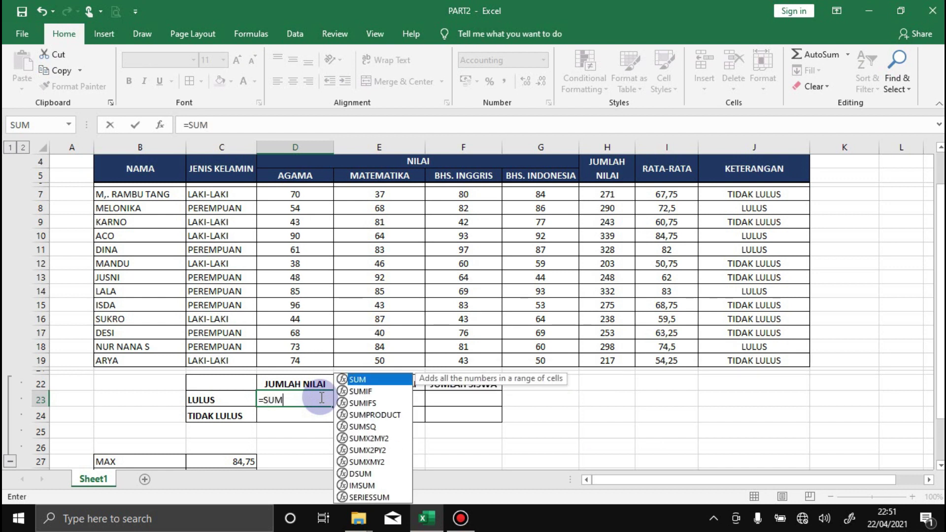
pyautogui.write('IF(')
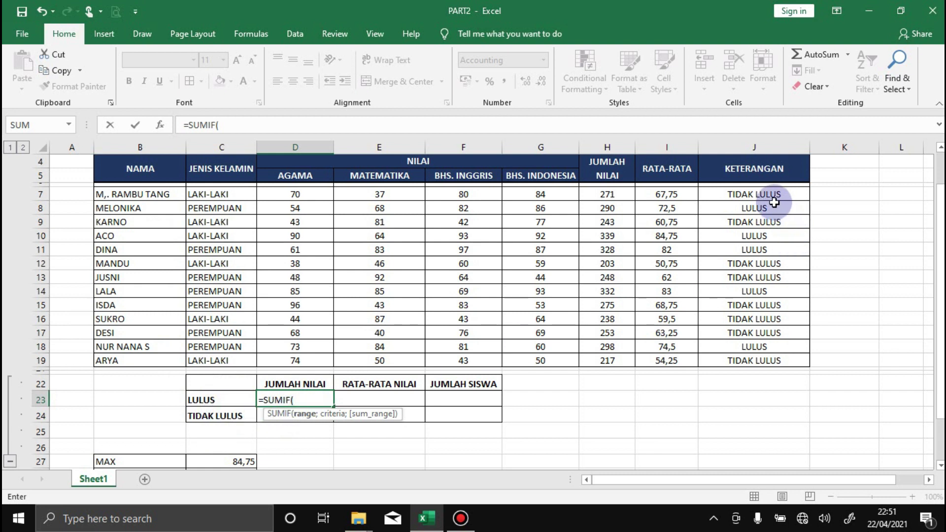
pyautogui.moveTo(772, 194); pyautogui.dragTo(733, 370)
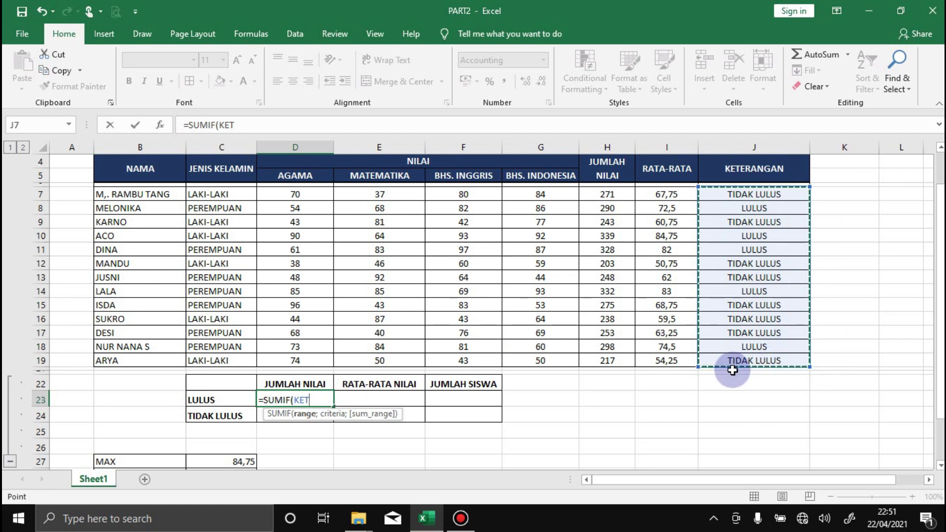
pyautogui.write(';"LULUS";')
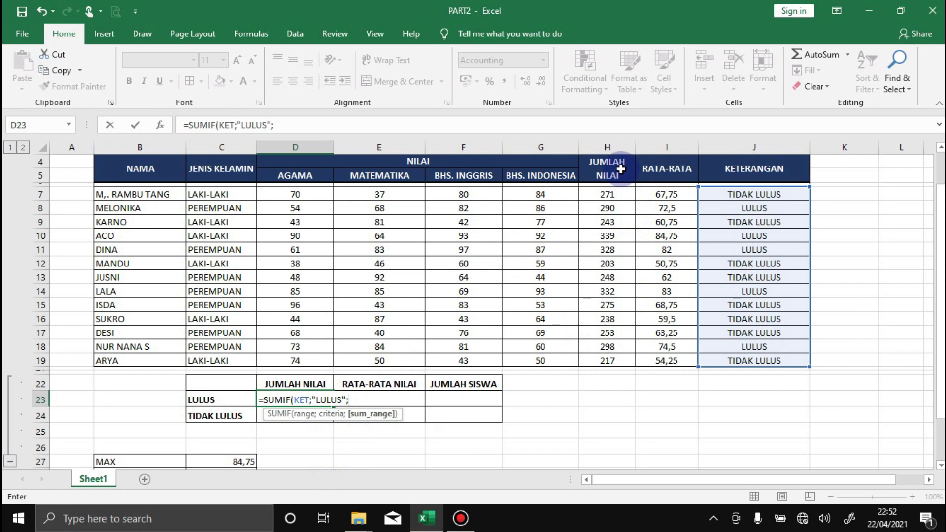
pyautogui.moveTo(613, 196); pyautogui.dragTo(624, 355)
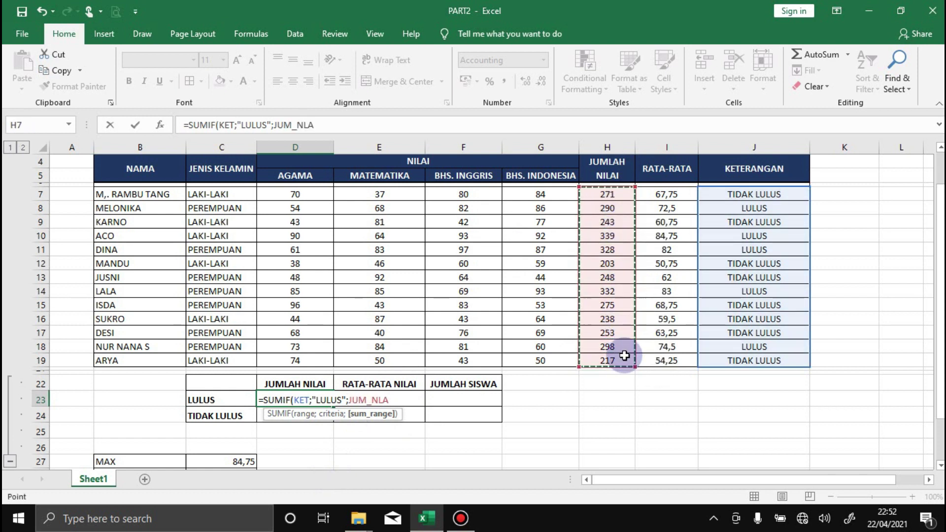
pyautogui.press('Return')
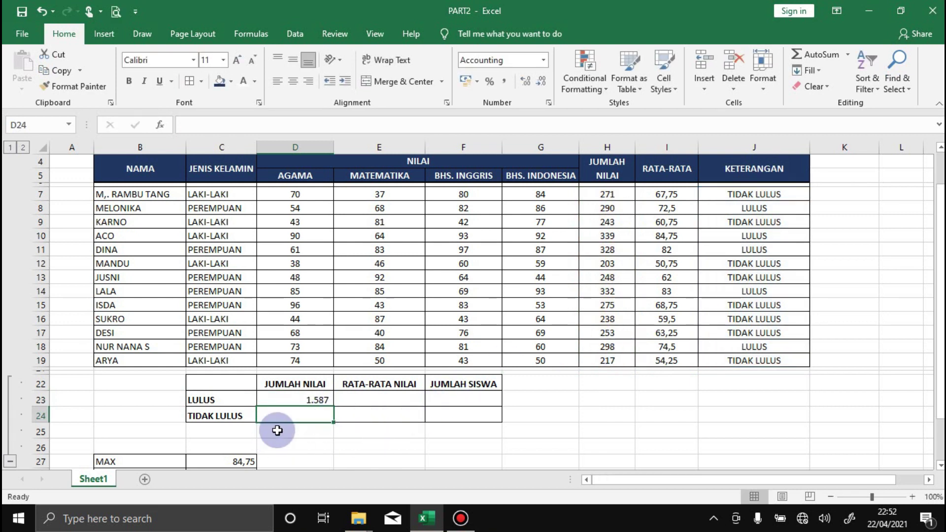
pyautogui.click(308, 398)
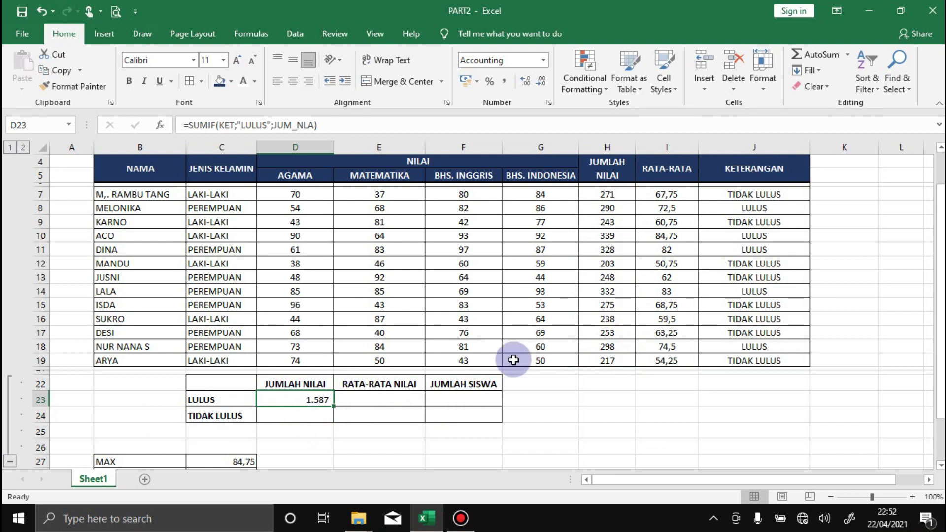
# Step: Start a SUMIF formula in D24 for the TIDAK LULUS row's JUMLAH NILAI
pyautogui.click(286, 415)
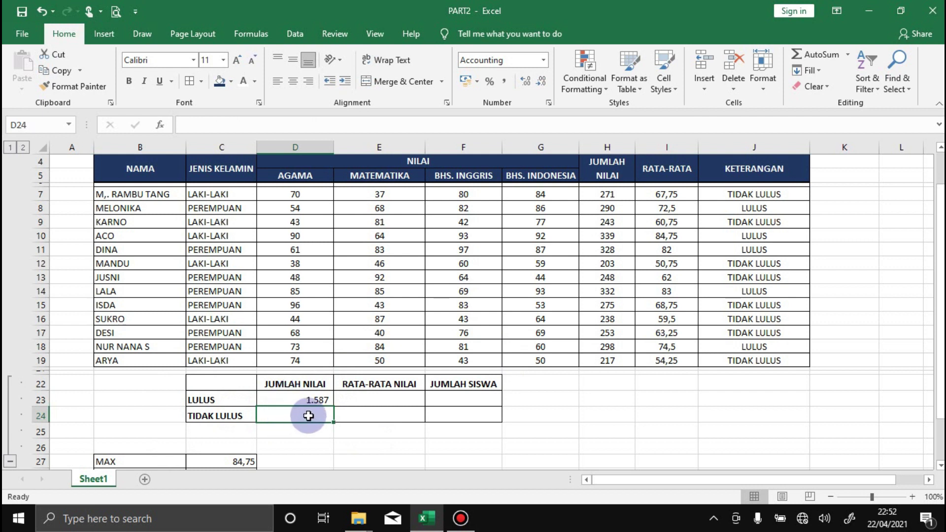
pyautogui.write('=')
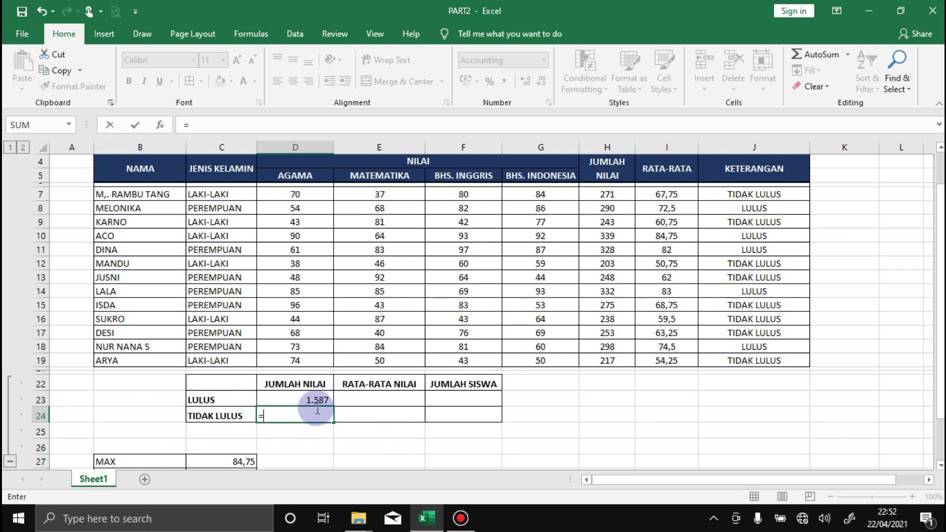
pyautogui.write('S')
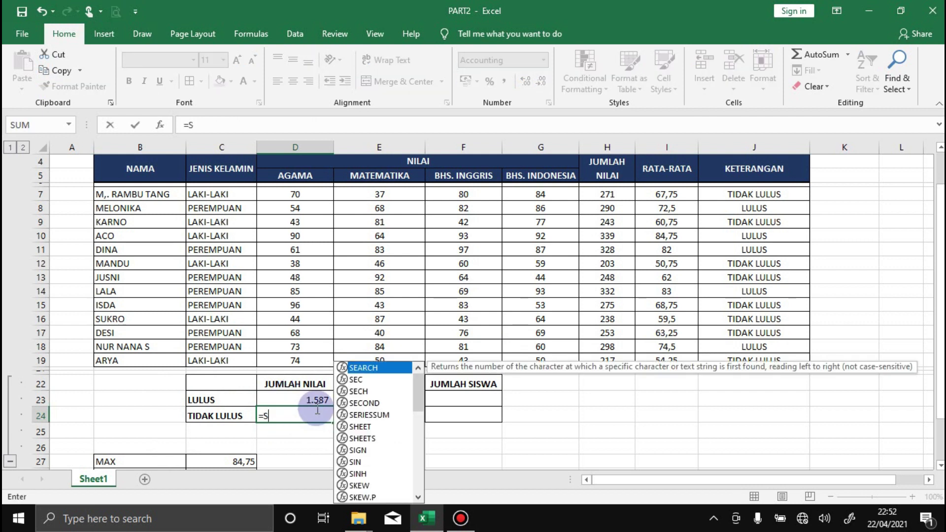
pyautogui.write('UMIF')
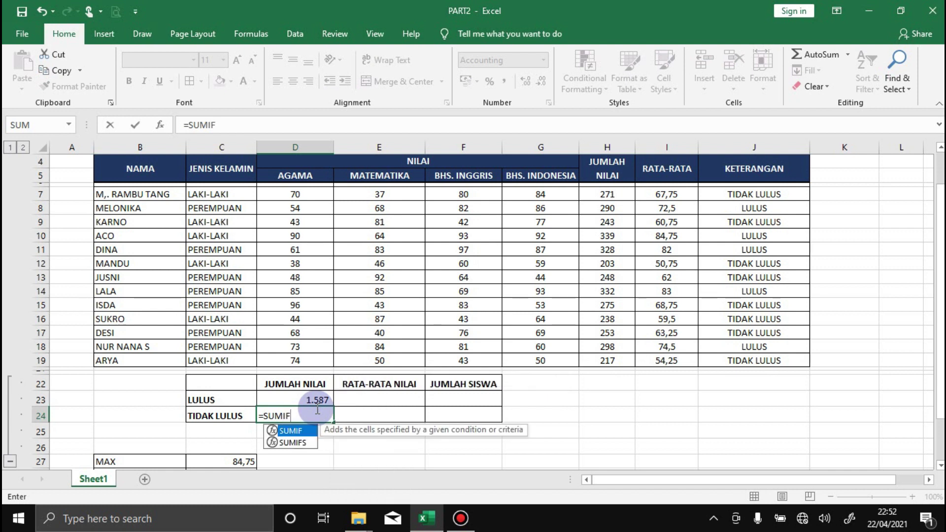
pyautogui.write('(')
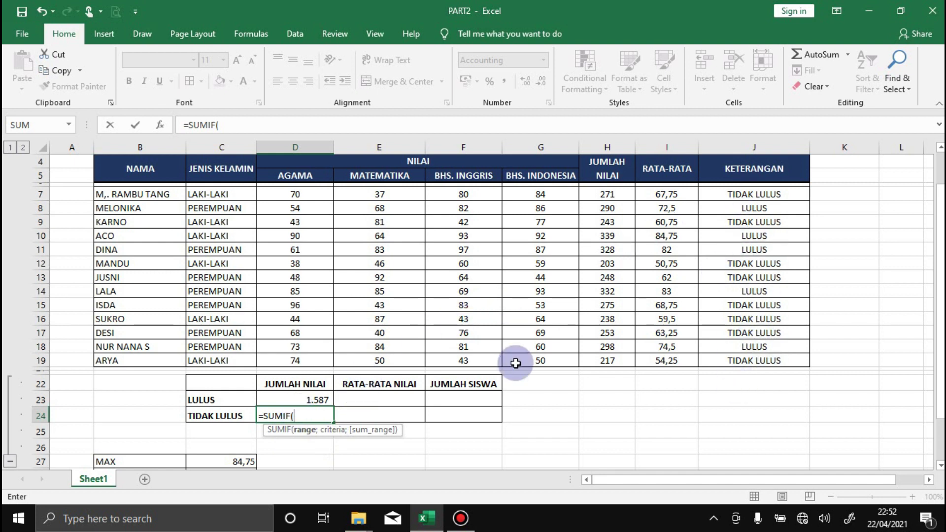
pyautogui.moveTo(768, 194)
pyautogui.mouseDown()
pyautogui.moveTo(771, 346)
pyautogui.moveTo(759, 361)
pyautogui.moveTo(756, 186)
pyautogui.moveTo(756, 204)
pyautogui.mouseUp()
pyautogui.click(318, 415)
pyautogui.press('BackSpace')
pyautogui.press('BackSpace')
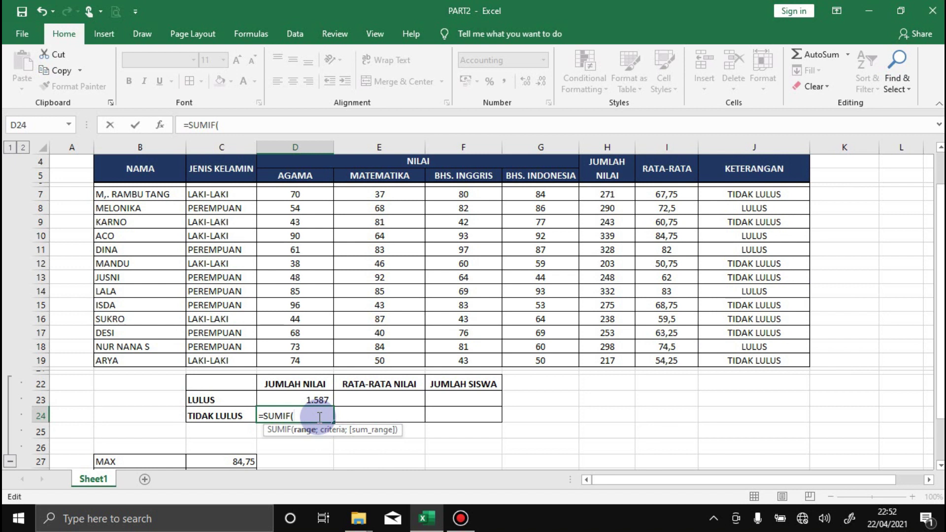
# Step: Complete the D24 SUMIF formula with range KET, criterion "TIDAK LULUS" and the JUMLAH NILAI scores H7:H19 as sum range
pyautogui.write('KET')
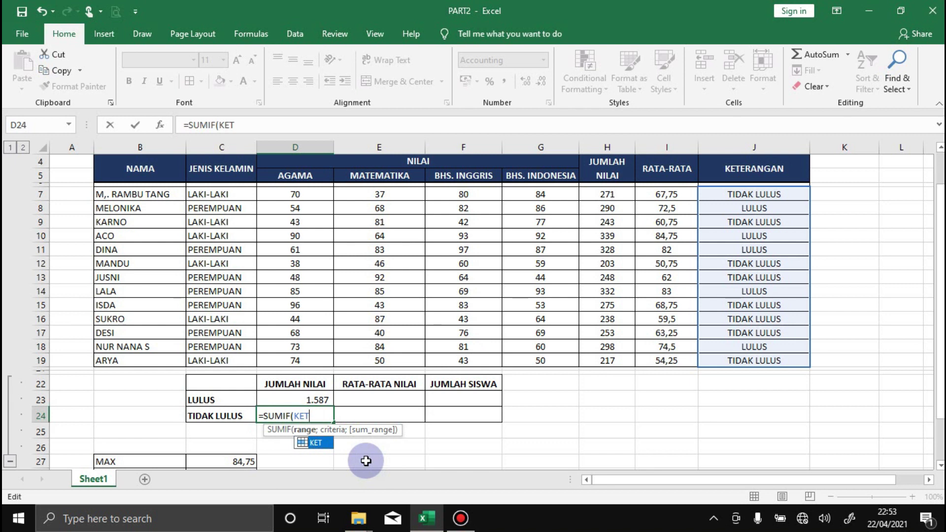
pyautogui.write(';')
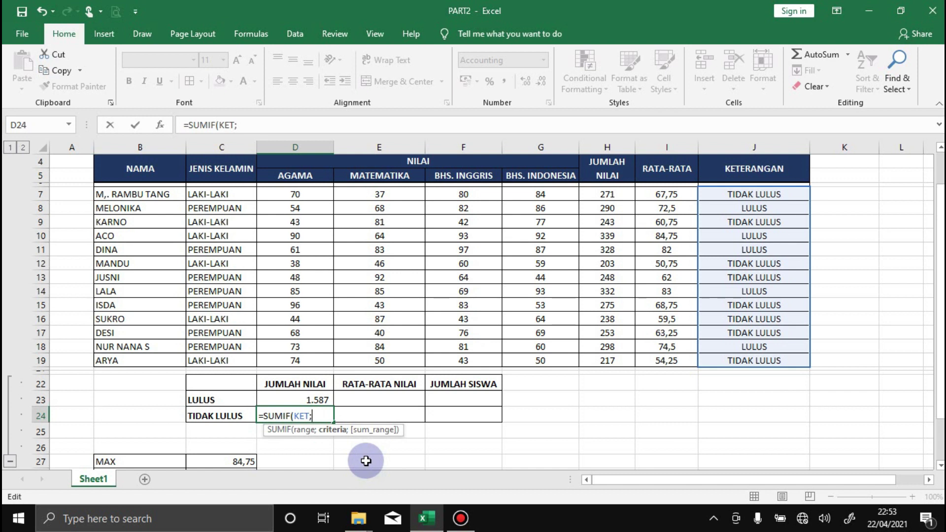
pyautogui.write('"TIDASK LULUS')
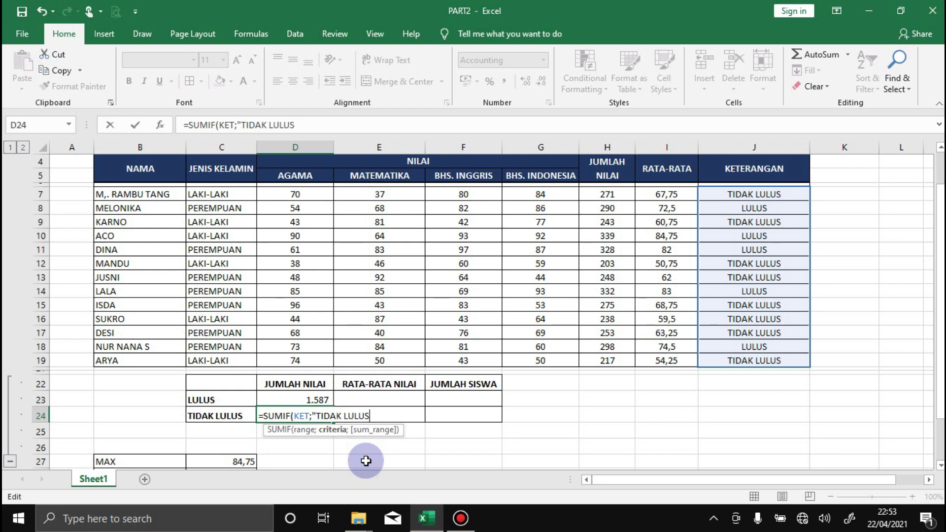
pyautogui.write('";')
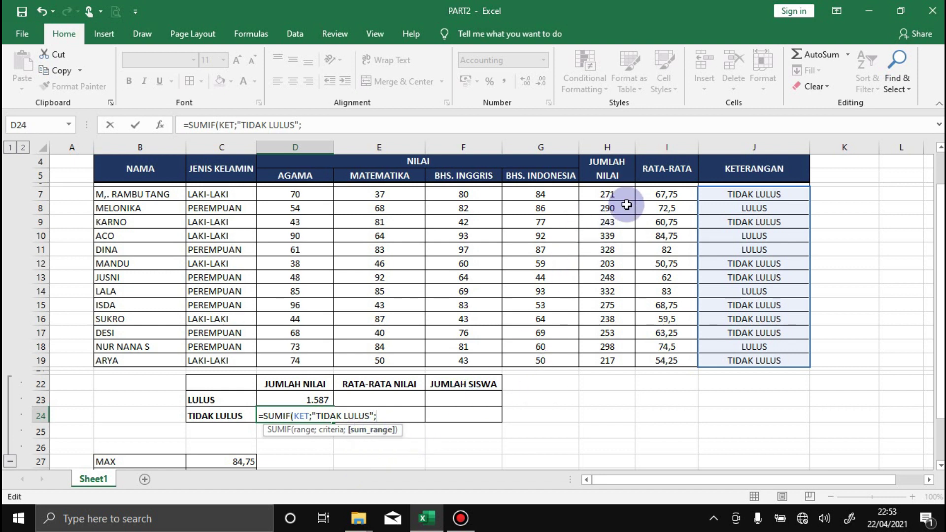
pyautogui.moveTo(607, 194); pyautogui.dragTo(621, 361)
pyautogui.press('Return')
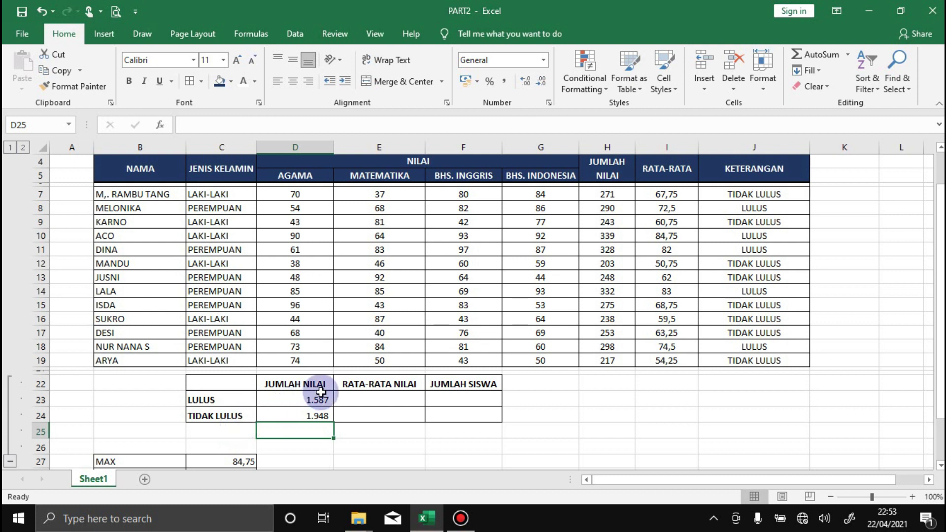
# Step: Start an AVERAGEIF formula in E23 for the LULUS row's RATA-RATA NILAI
pyautogui.click(383, 401)
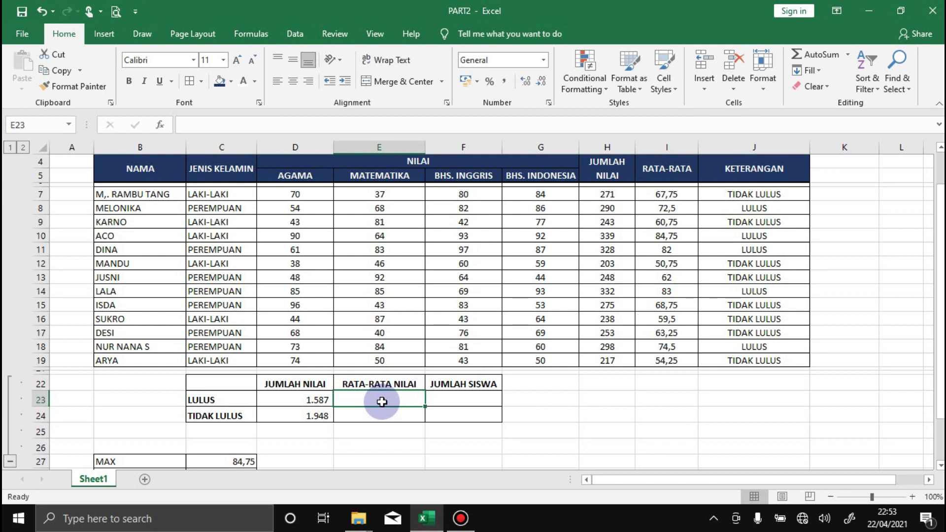
pyautogui.write('=')
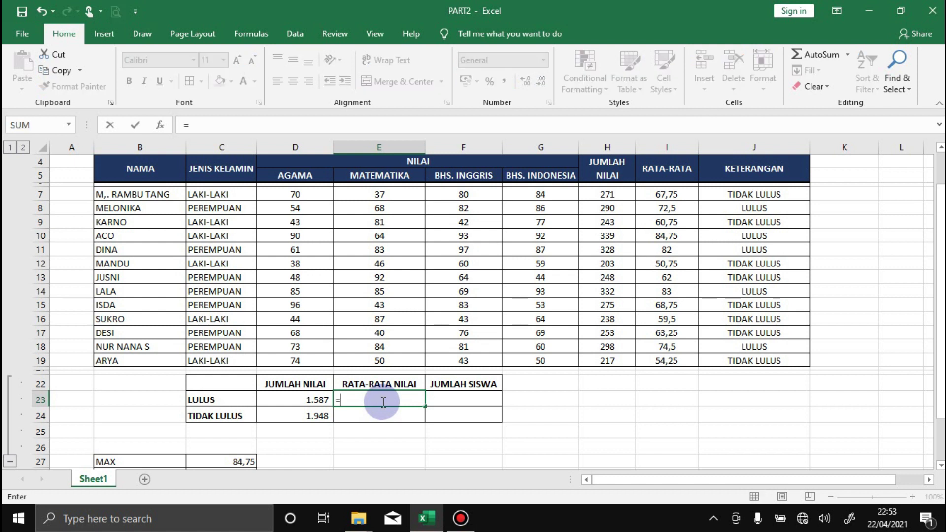
pyautogui.write('AVERAGE')
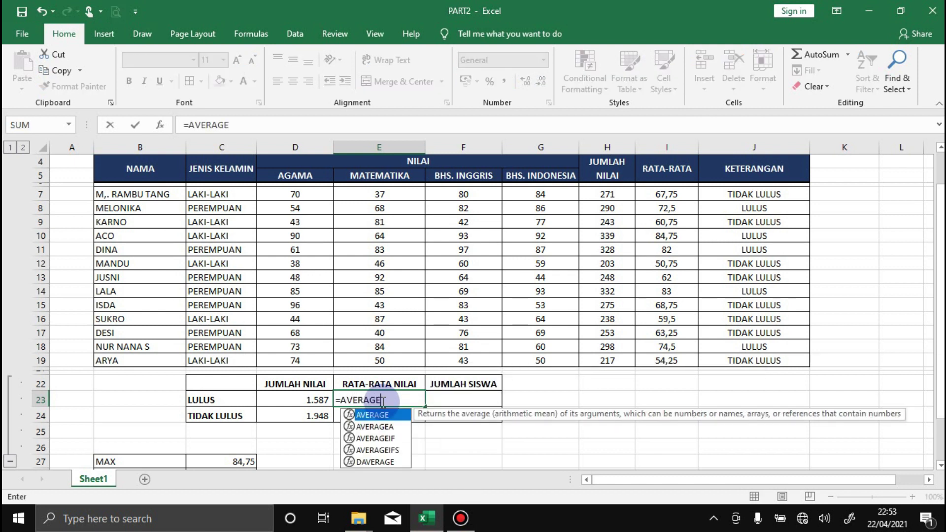
pyautogui.write('IF')
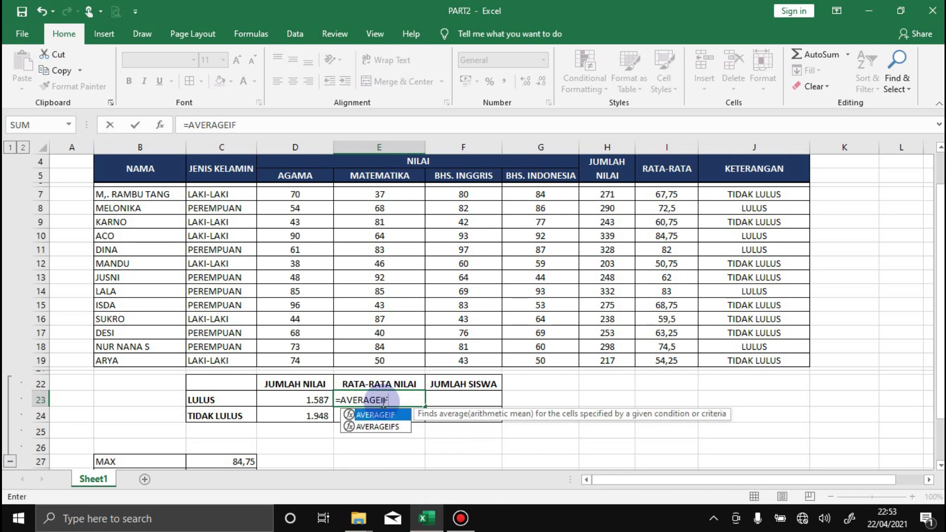
pyautogui.write('(')
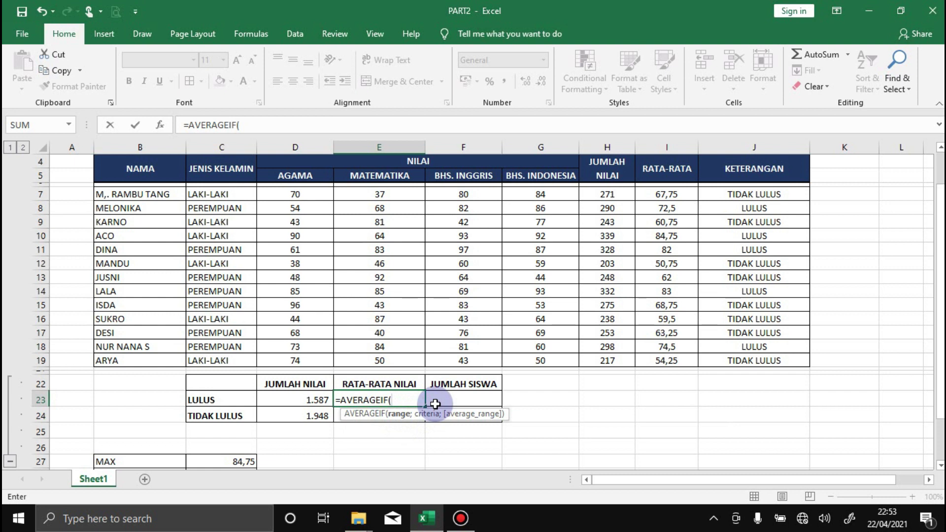
pyautogui.write('KET')
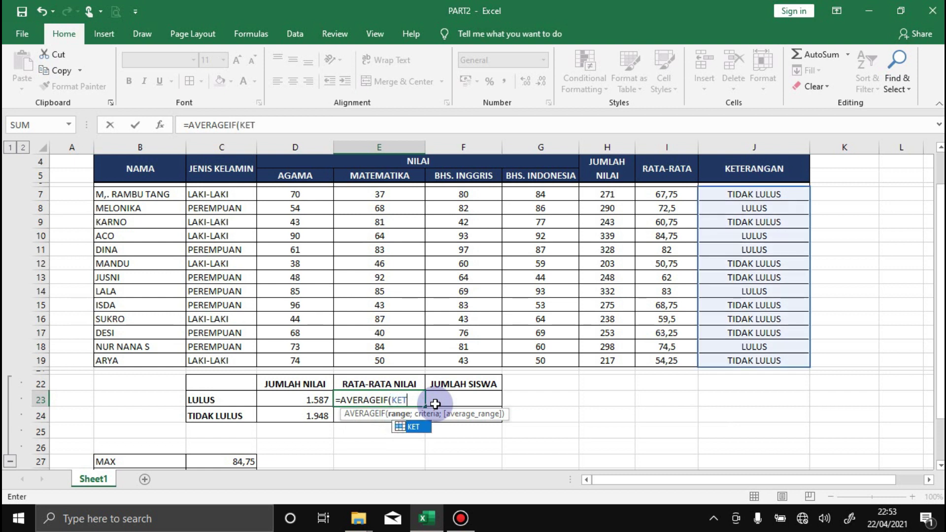
pyautogui.press('BackSpace')
pyautogui.press('BackSpace')
pyautogui.press('BackSpace')
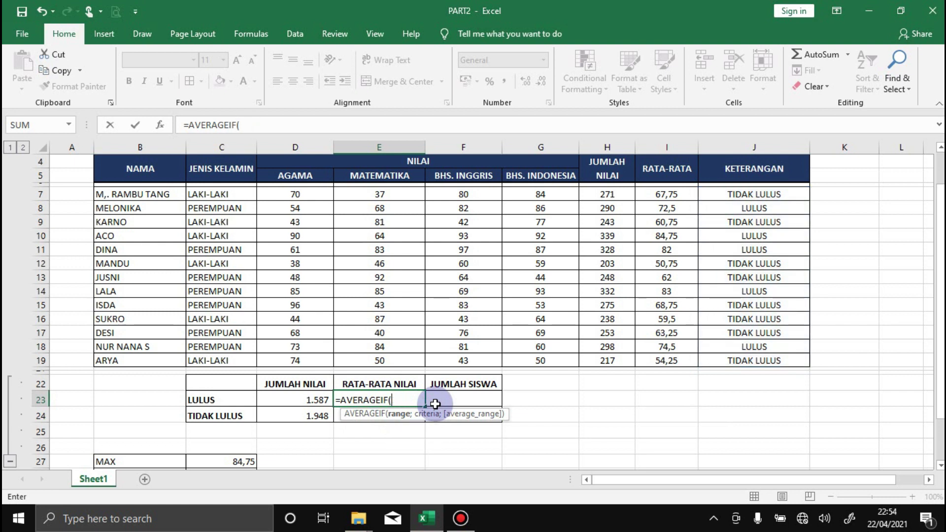
# Step: Complete the E23 AVERAGEIF formula with the KETERANGAN range KET, criterion "LULUS" and the RATA-RATA scores AVRG as average range
pyautogui.moveTo(790, 193); pyautogui.dragTo(802, 359)
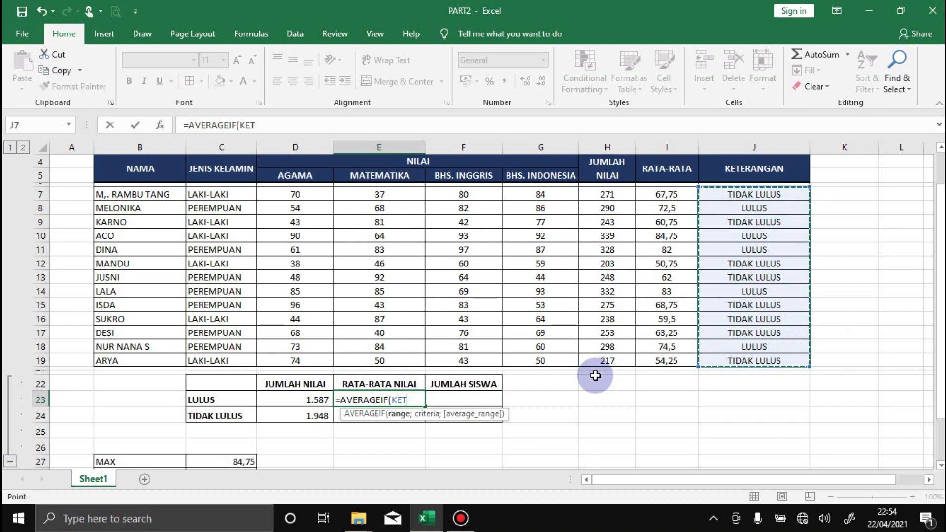
pyautogui.write(';')
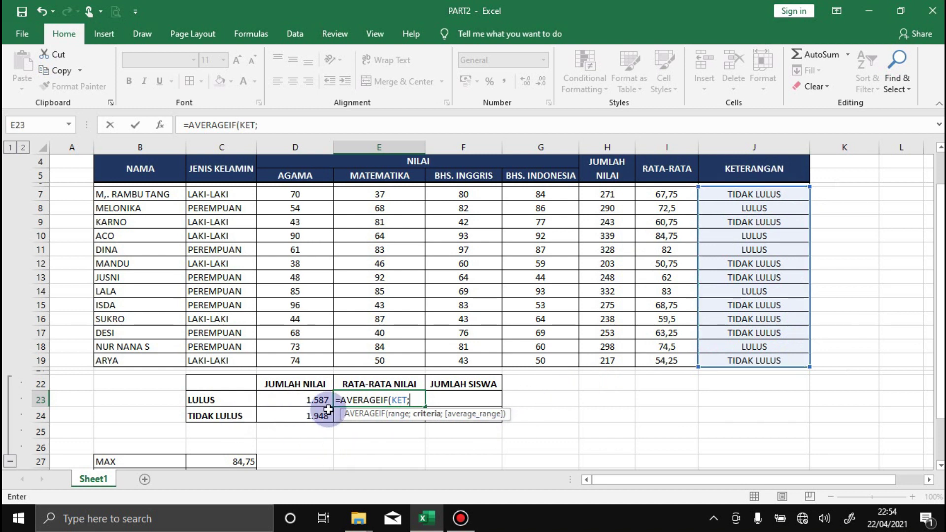
pyautogui.write('"LULUS')
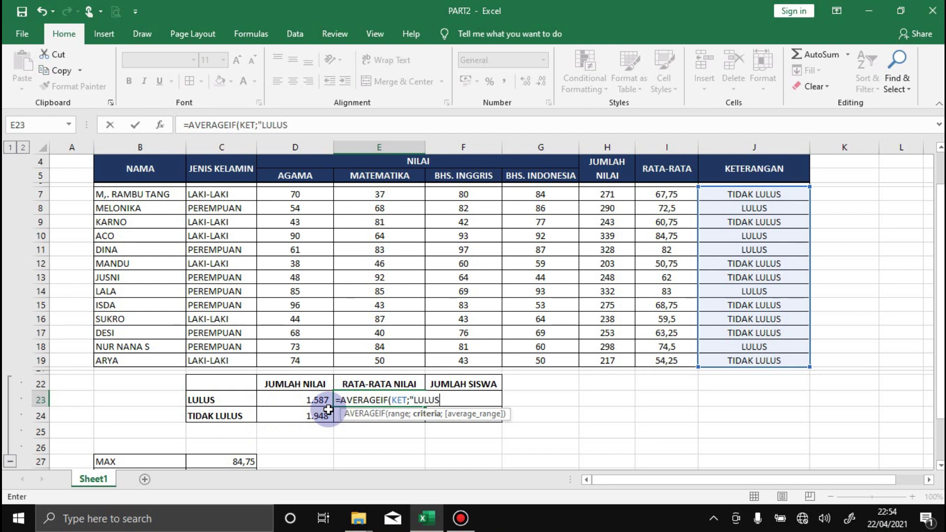
pyautogui.write('";')
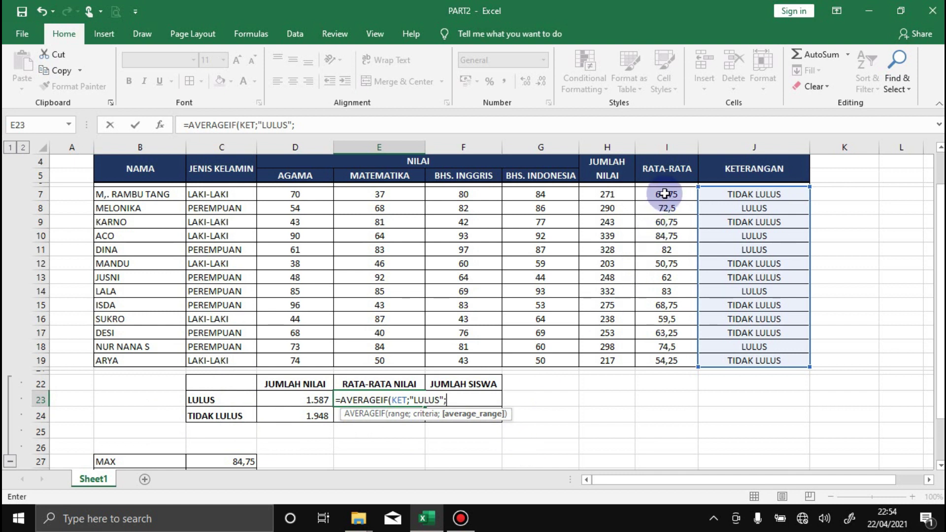
pyautogui.moveTo(665, 194); pyautogui.dragTo(680, 361)
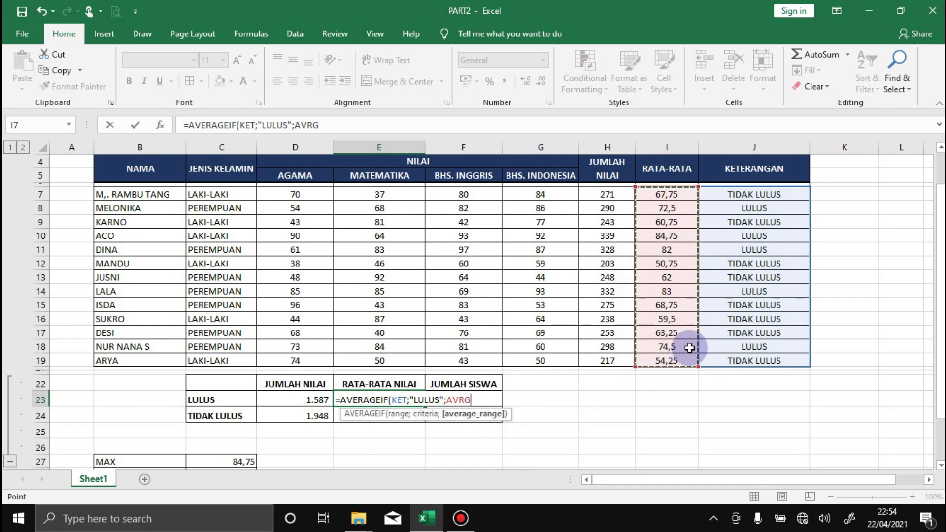
pyautogui.press('Return')
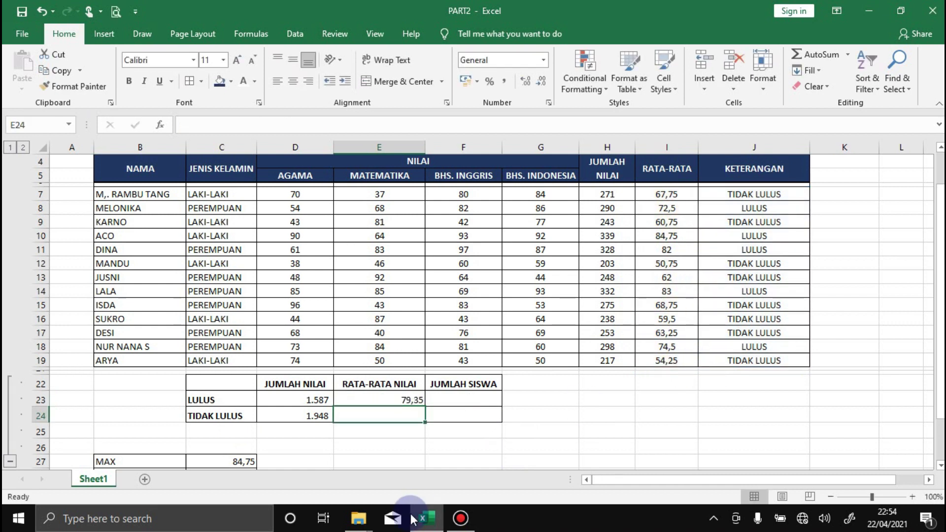
pyautogui.click(400, 402)
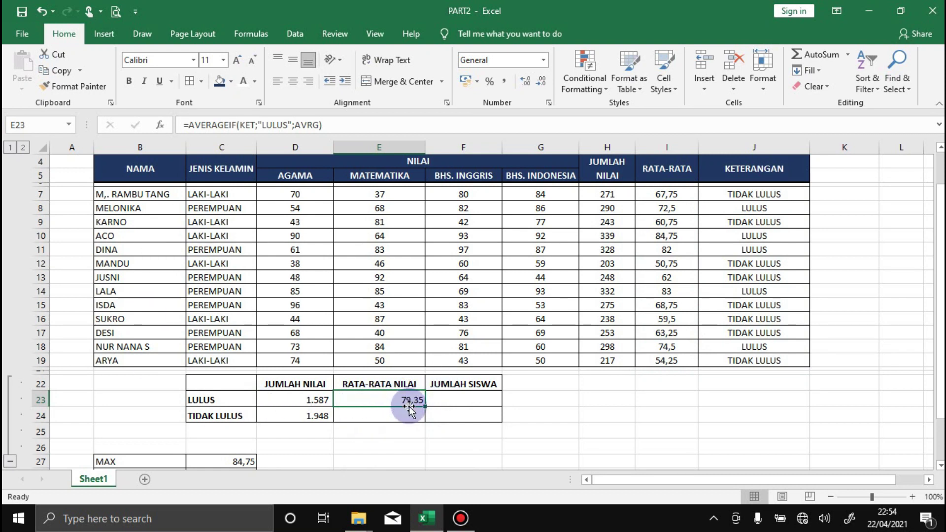
# Step: Enter =AVERAGEIF(KET;"TIDAK LULUS";AVRG) in E24 for the TIDAK LULUS row's RATA-RATA NILAI
pyautogui.click(391, 414)
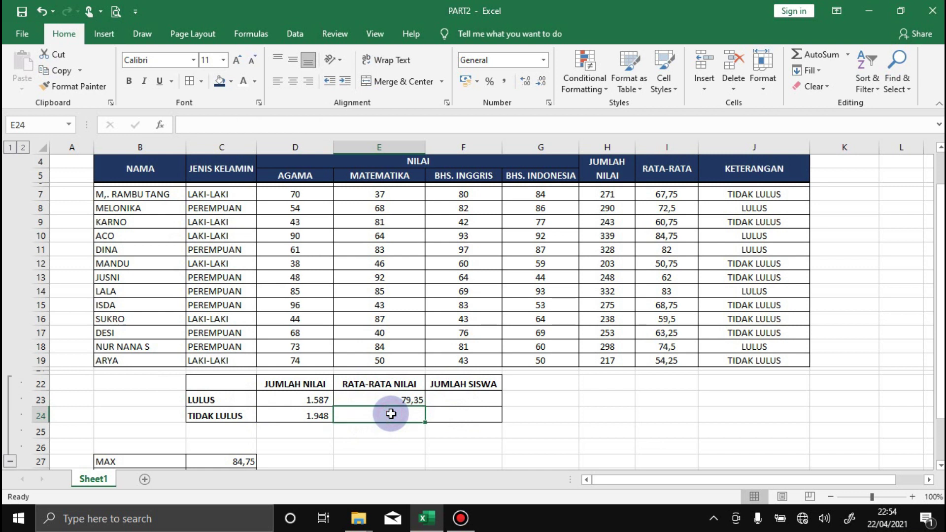
pyautogui.doubleClick(392, 414)
pyautogui.write('=')
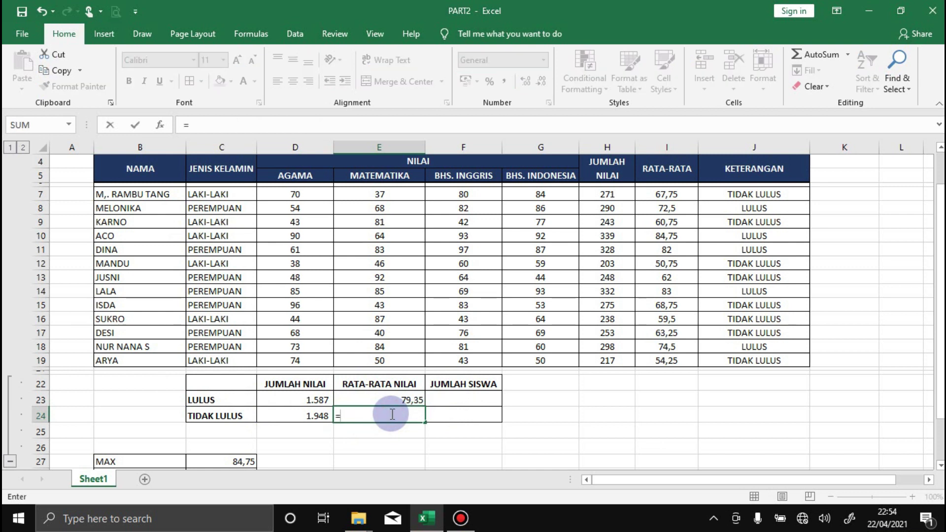
pyautogui.write('AVERAGEIF')
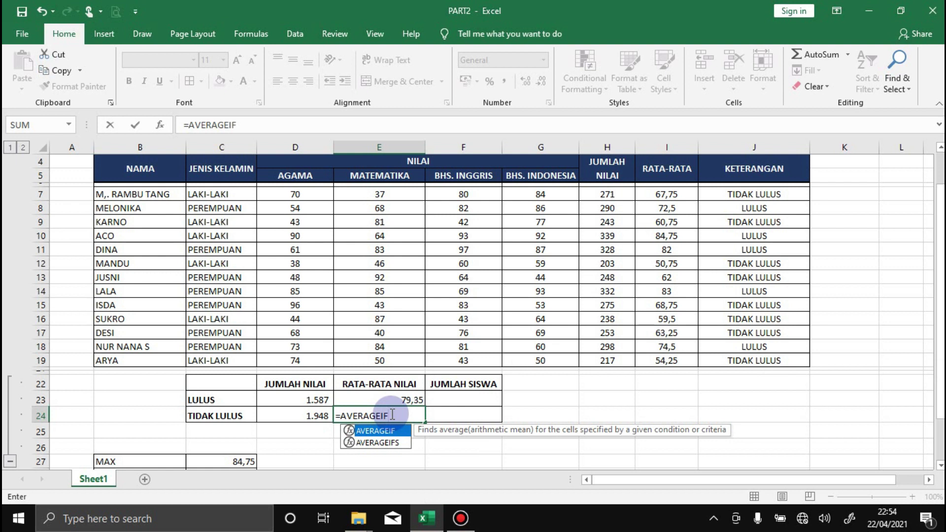
pyautogui.write('(')
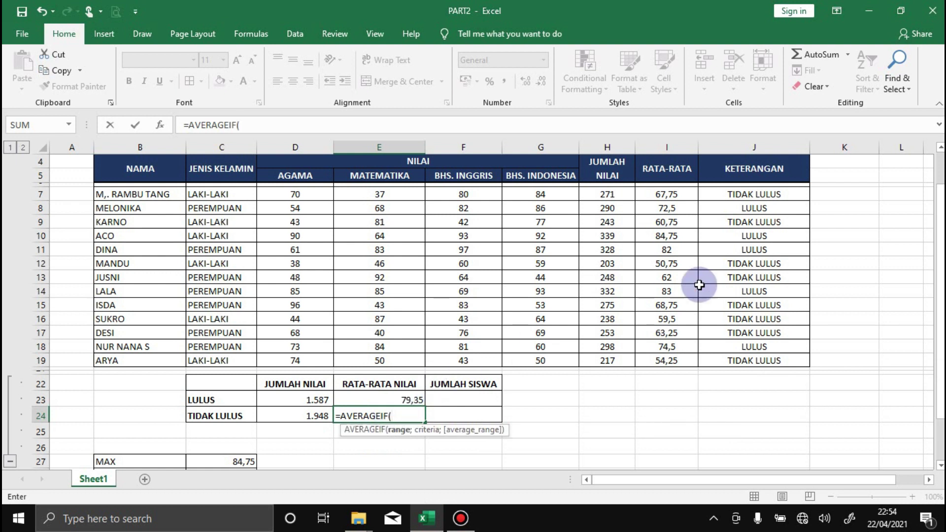
pyautogui.click(768, 195)
pyautogui.moveTo(767, 196); pyautogui.dragTo(779, 359)
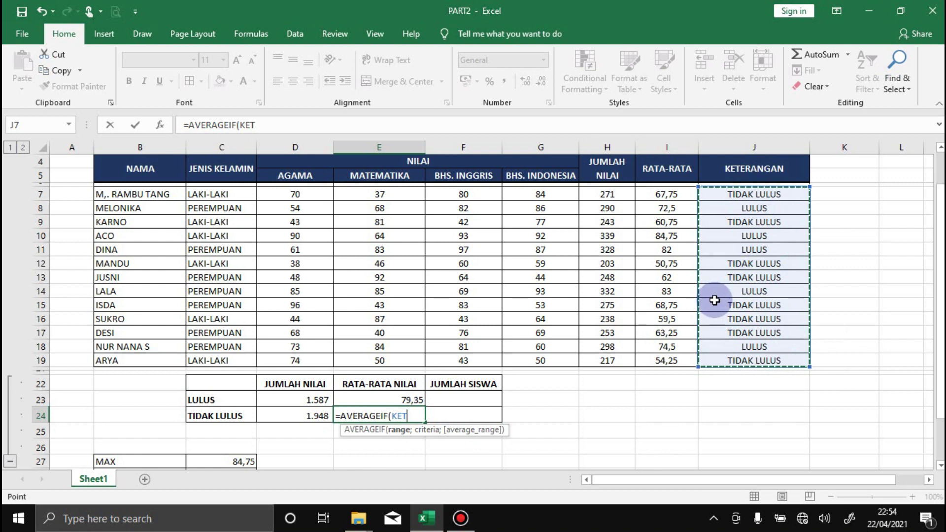
pyautogui.write(';')
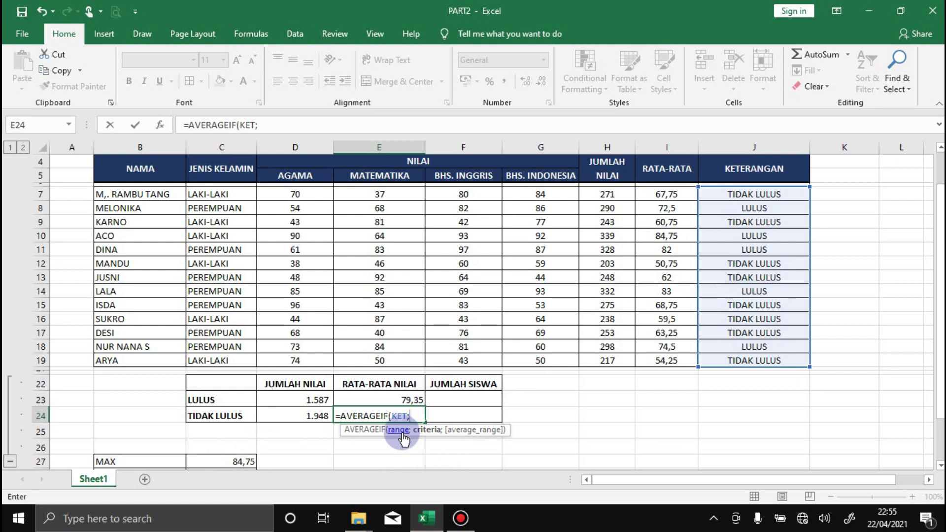
pyautogui.write('"TIDAK LULUS')
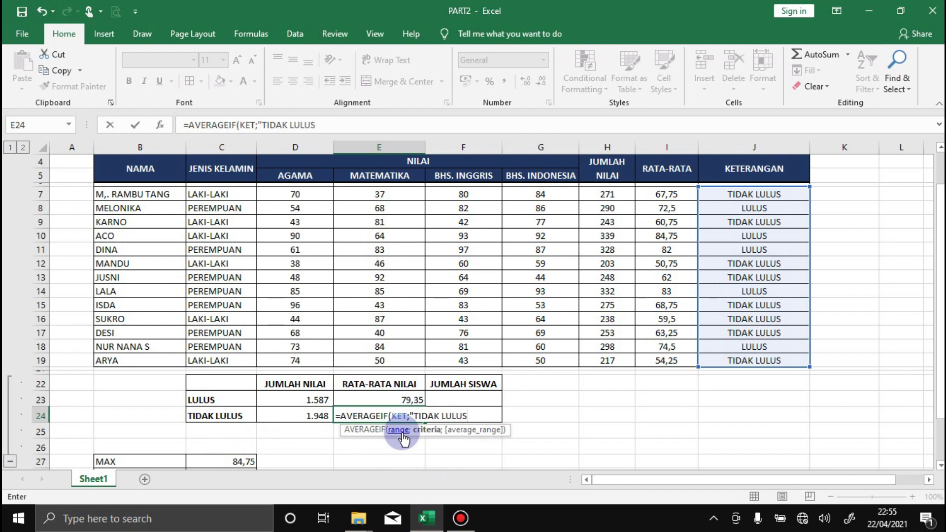
pyautogui.write('";')
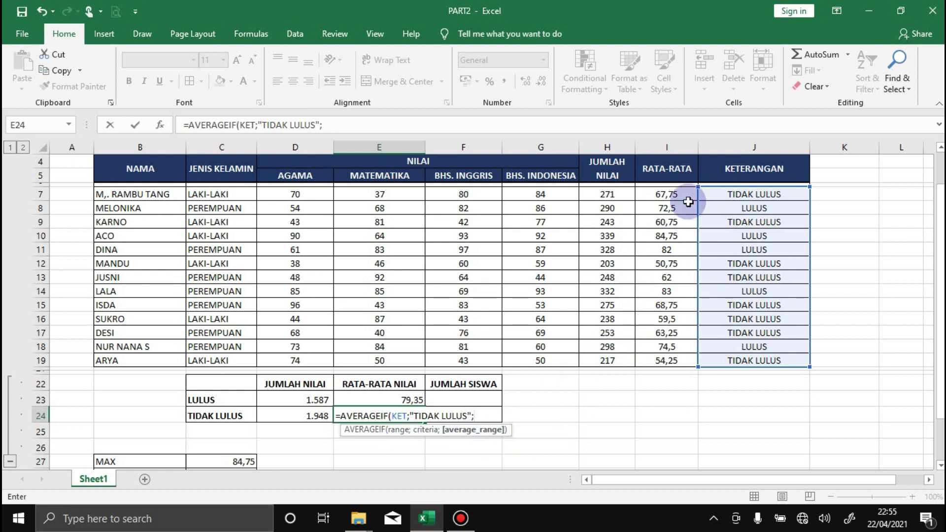
pyautogui.moveTo(667, 193); pyautogui.dragTo(669, 354)
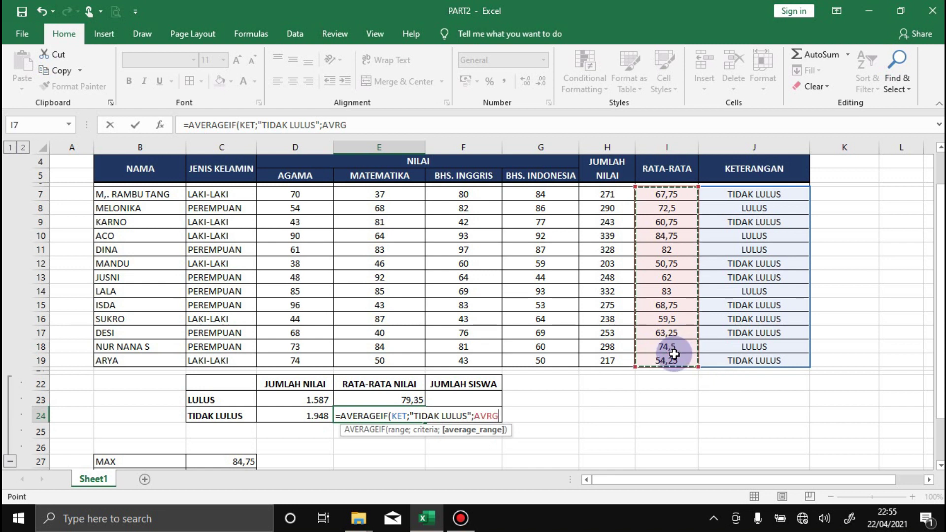
pyautogui.press('Return')
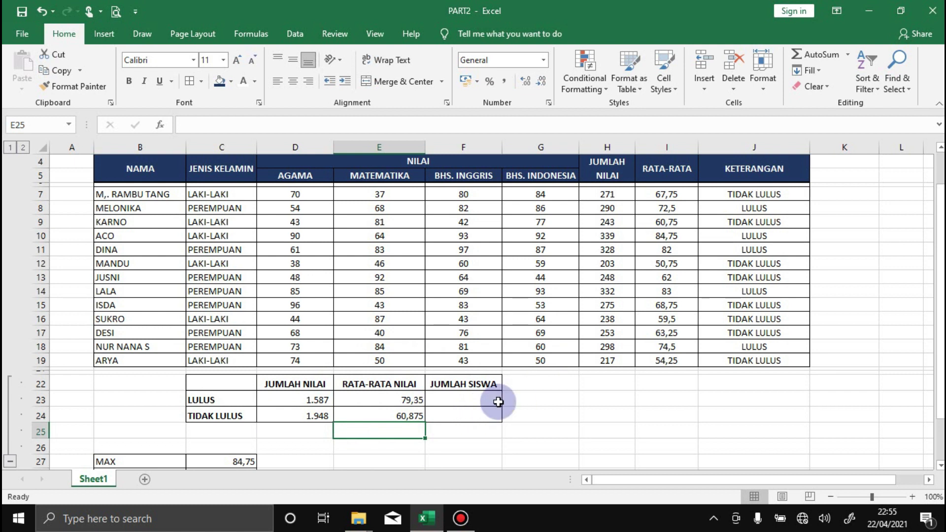
# Step: Enter =COUNTIF(KET;"LULUS") in F23 for the LULUS row's JUMLAH SISWA and review the formula
pyautogui.click(470, 397)
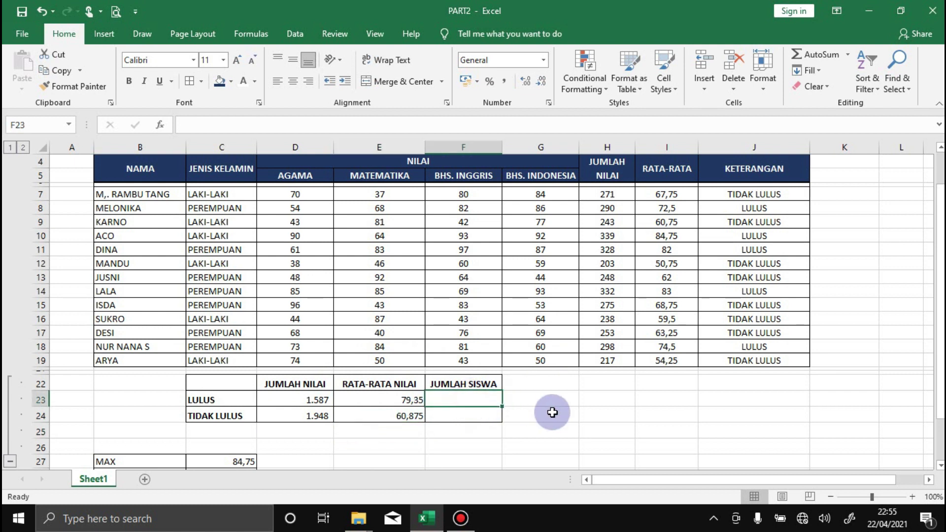
pyautogui.write('=')
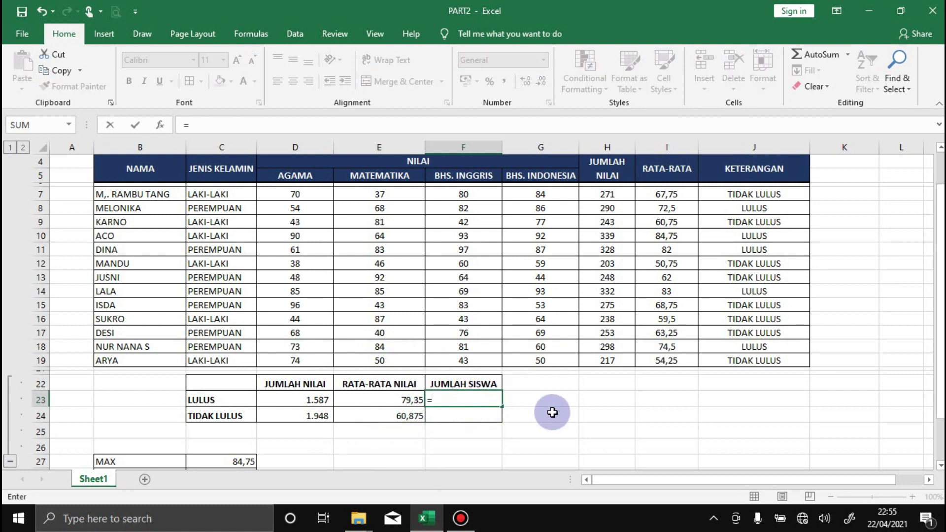
pyautogui.write('COU')
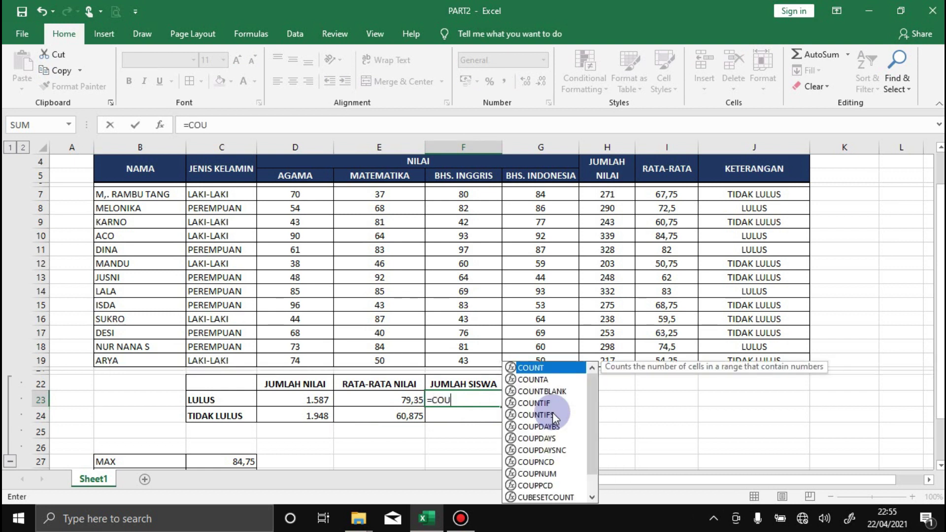
pyautogui.write('NTIF')
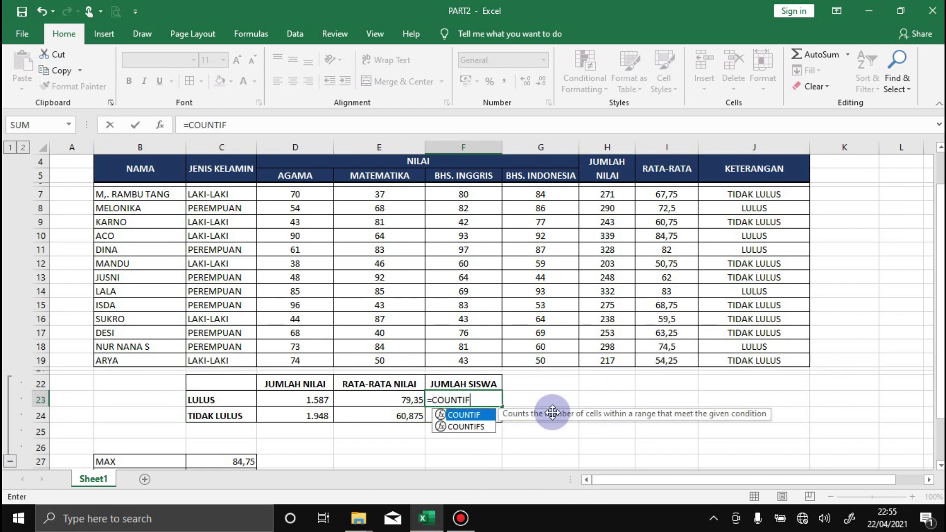
pyautogui.write('(')
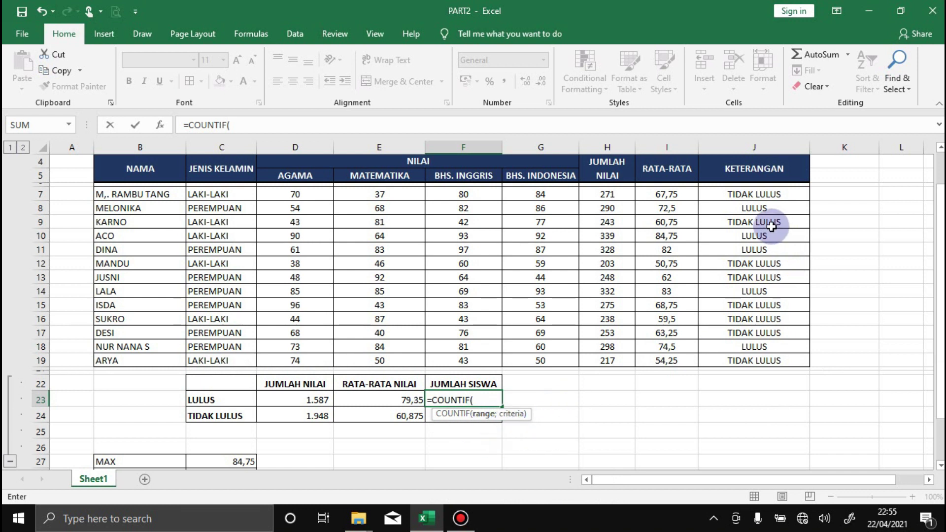
pyautogui.moveTo(753, 199); pyautogui.dragTo(764, 359)
pyautogui.write(';')
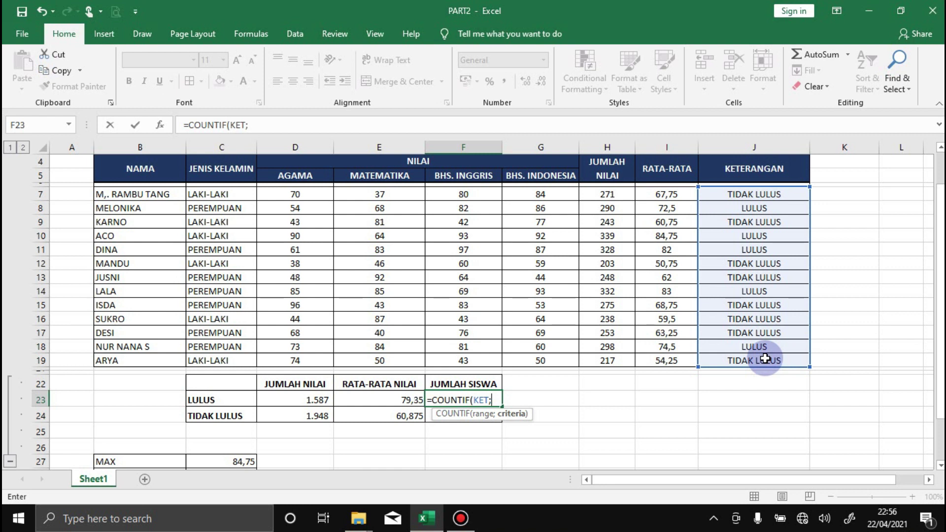
pyautogui.write('"LULUS')
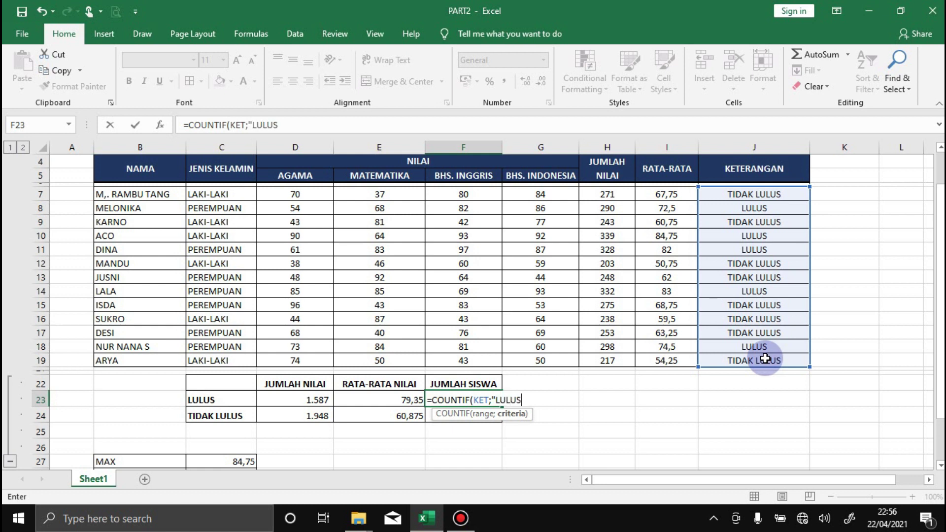
pyautogui.write('"')
pyautogui.press('Return')
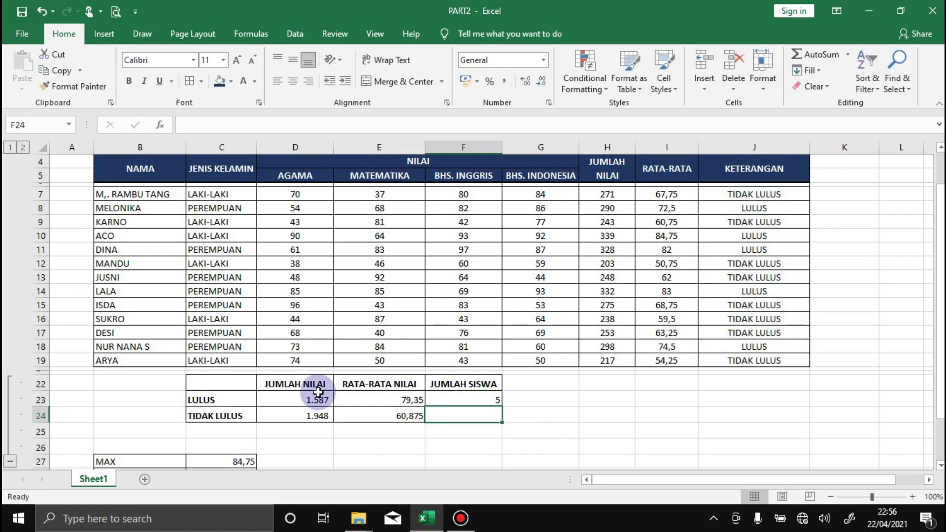
pyautogui.click(212, 400)
pyautogui.click(469, 400)
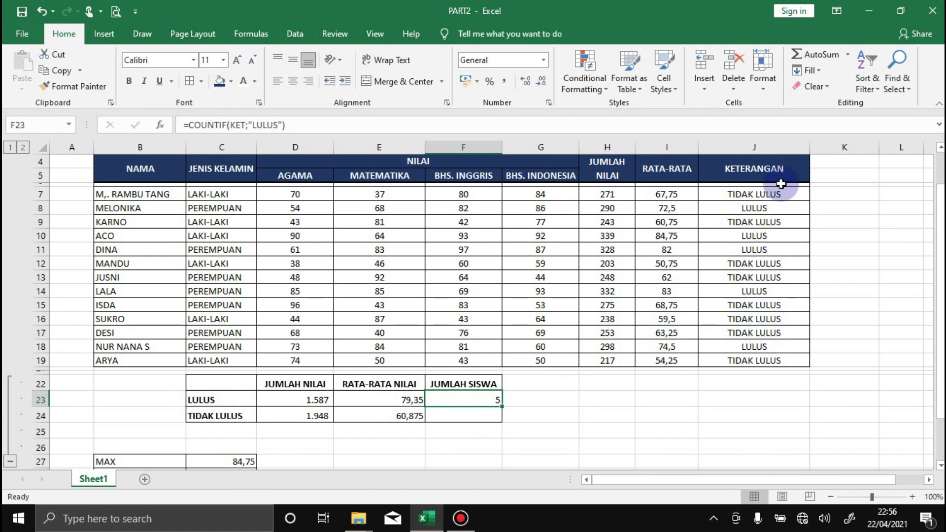
# Step: Enter =COUNTIF(KET;"TIDAK LULUS") in F24 for the TIDAK LULUS row's JUMLAH SISWA and review the formulas in F23 and F24
pyautogui.click(469, 418)
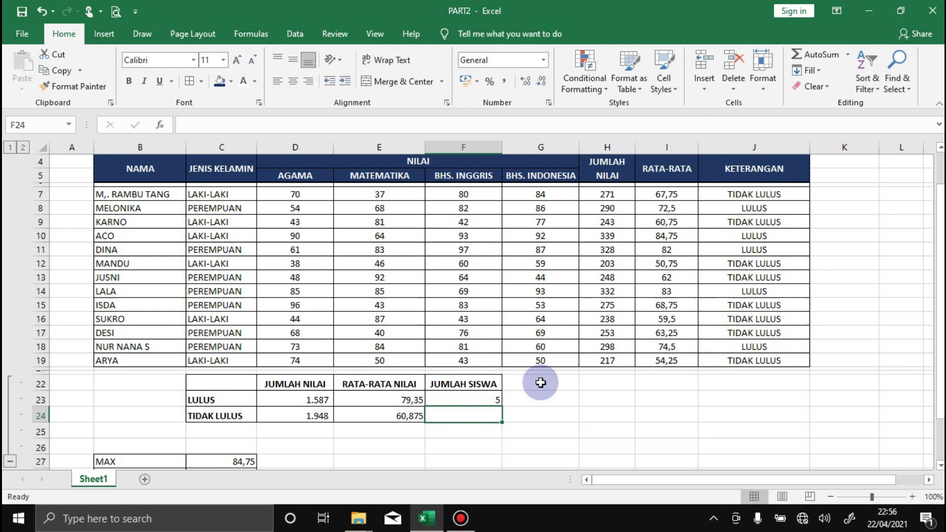
pyautogui.write('=')
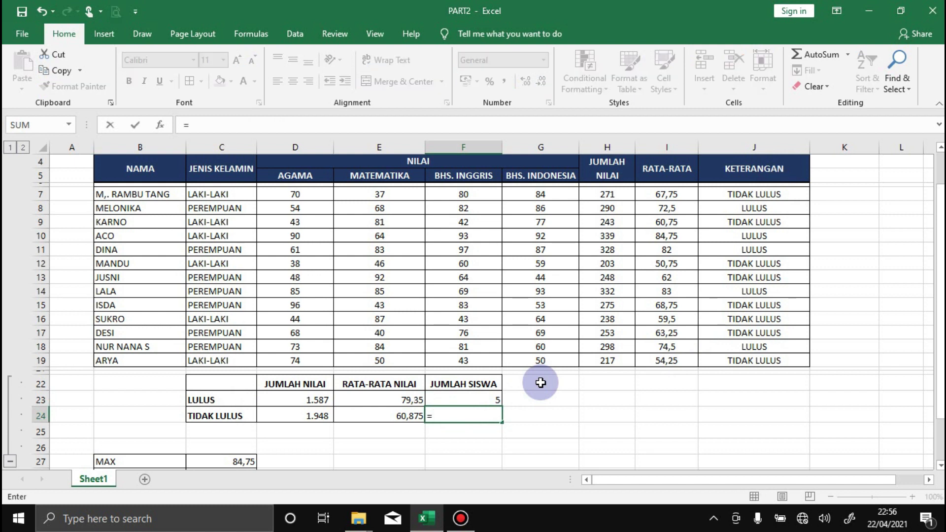
pyautogui.write('COUNT')
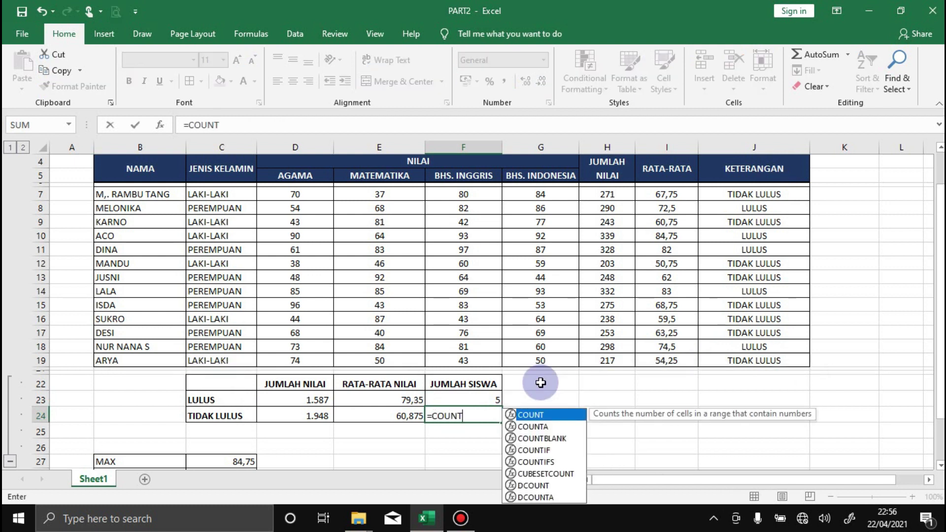
pyautogui.write('IF(')
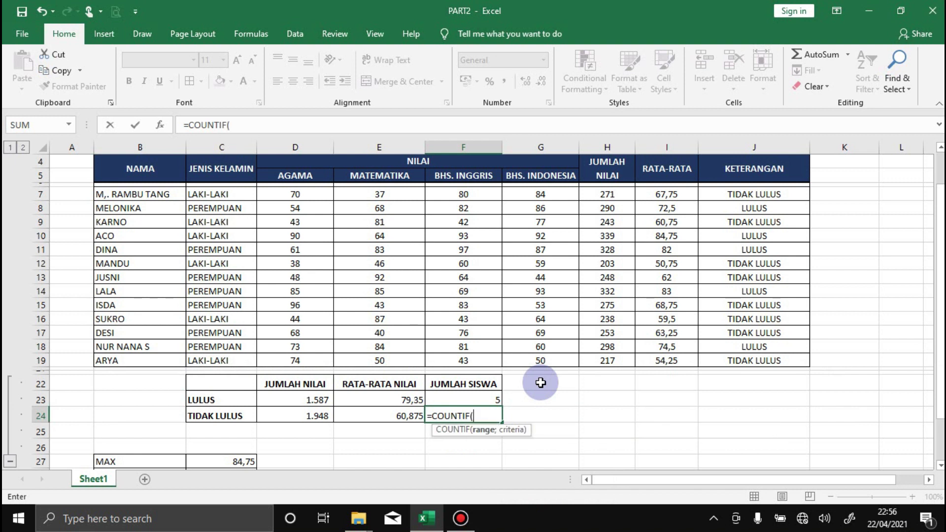
pyautogui.moveTo(765, 193); pyautogui.dragTo(771, 360)
pyautogui.write(';')
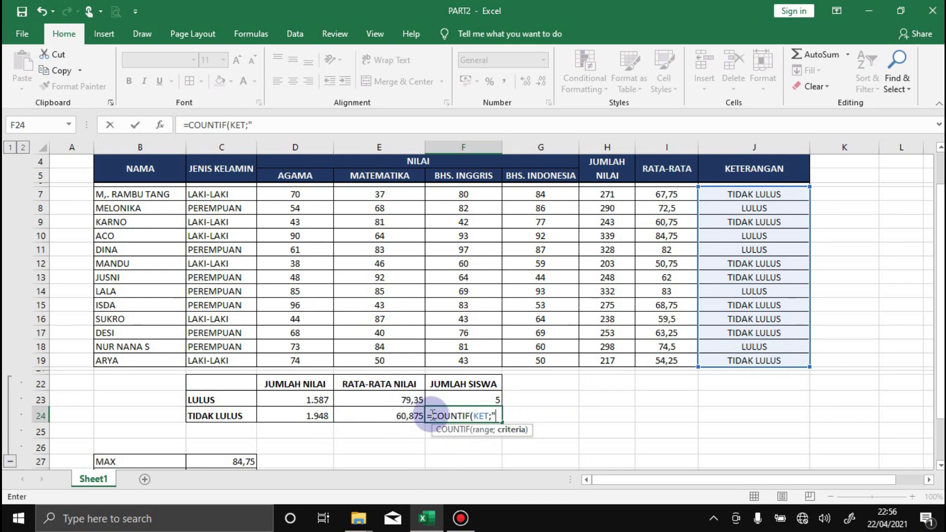
pyautogui.write('"TIDAK LULUS')
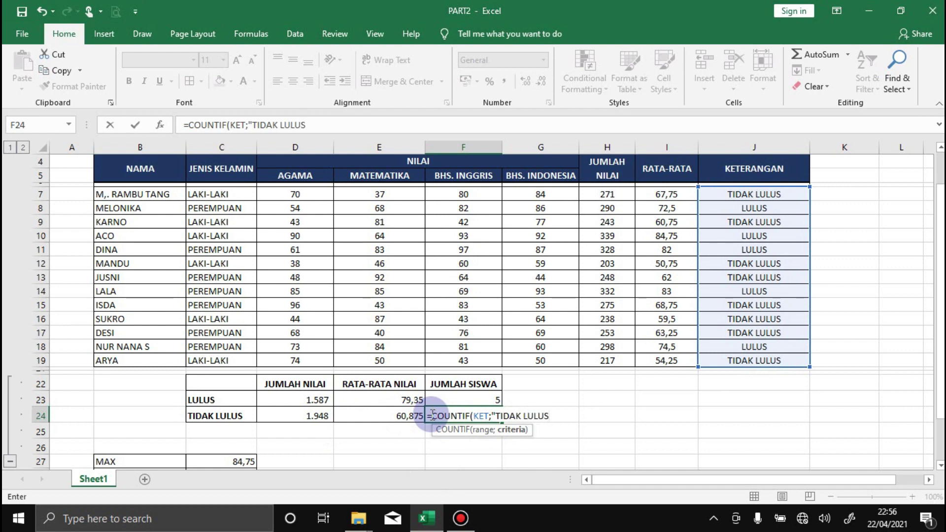
pyautogui.write('")')
pyautogui.press('Return')
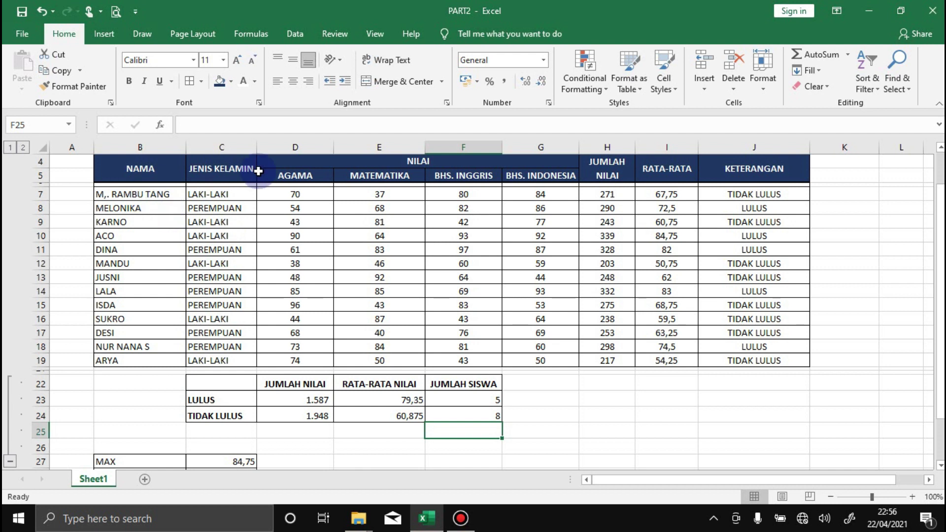
pyautogui.scroll(1, 375, 212)
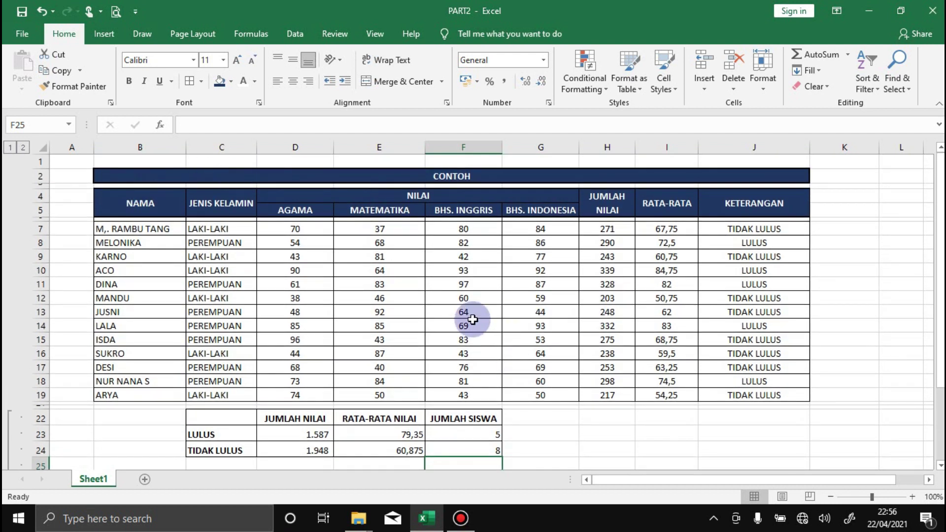
pyautogui.scroll(-1, 473, 320)
pyautogui.click(488, 402)
pyautogui.click(484, 413)
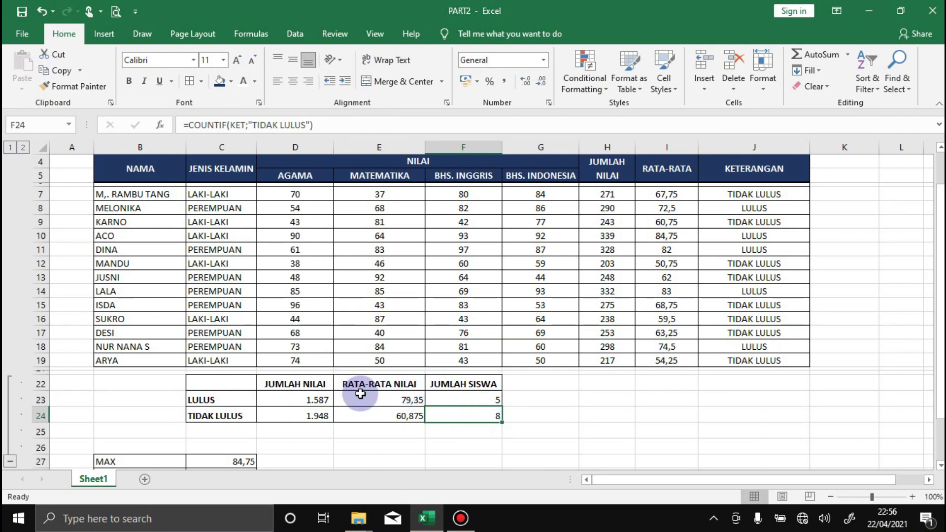
# Step: Enter the sample words JAMBU, melon and semangka in E27, F27 and G27, beside the MAX row
pyautogui.scroll(-1, 375, 386)
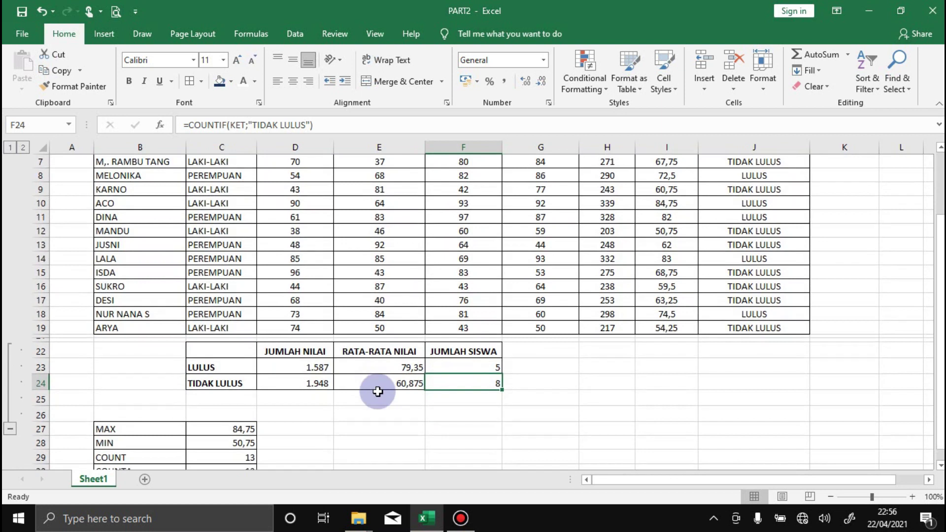
pyautogui.scroll(2, 378, 392)
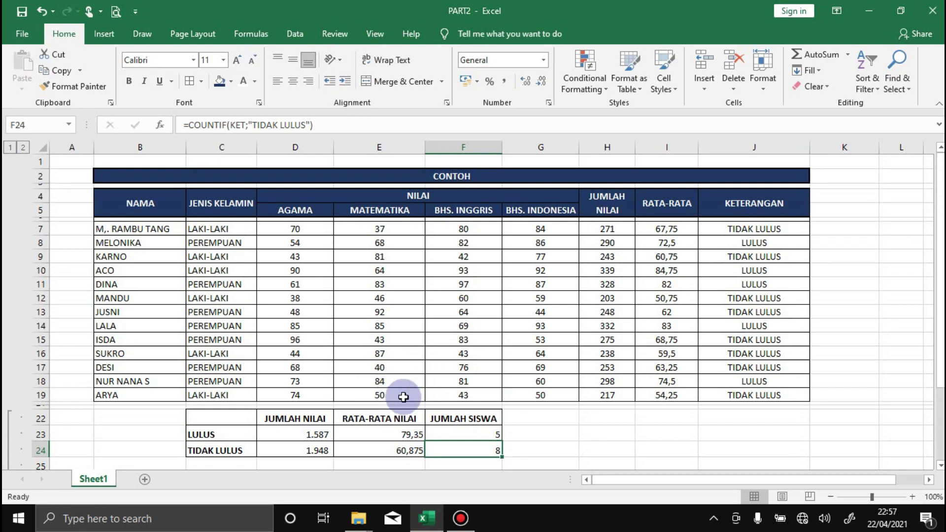
pyautogui.scroll(-4, 370, 281)
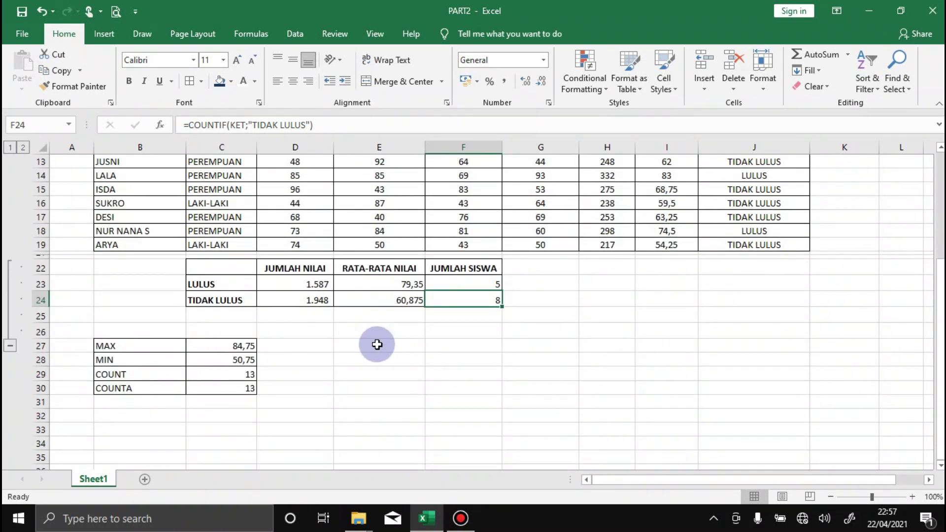
pyautogui.click(392, 344)
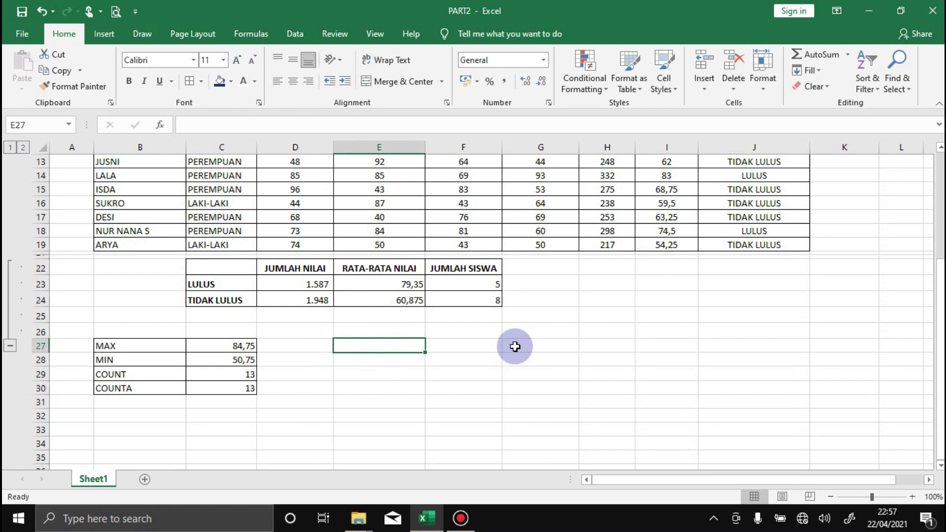
pyautogui.write('JAMBU')
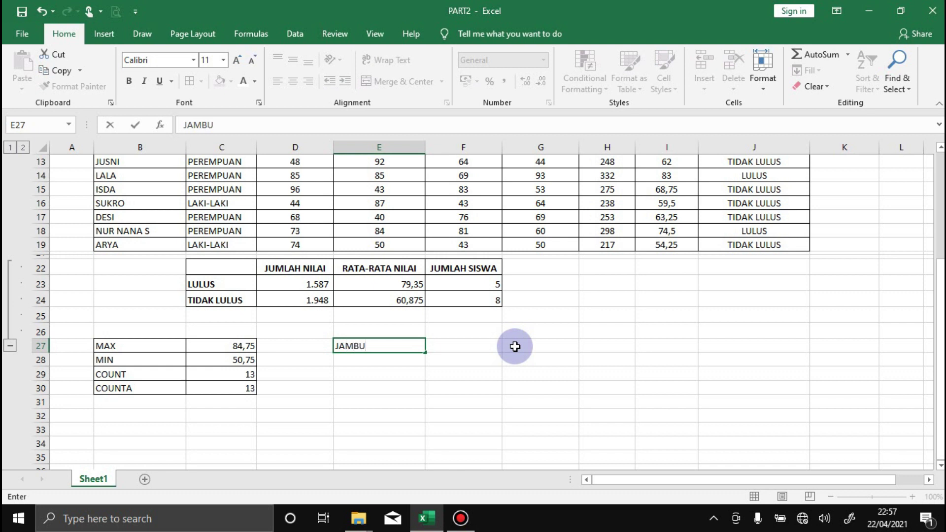
pyautogui.press('Tab')
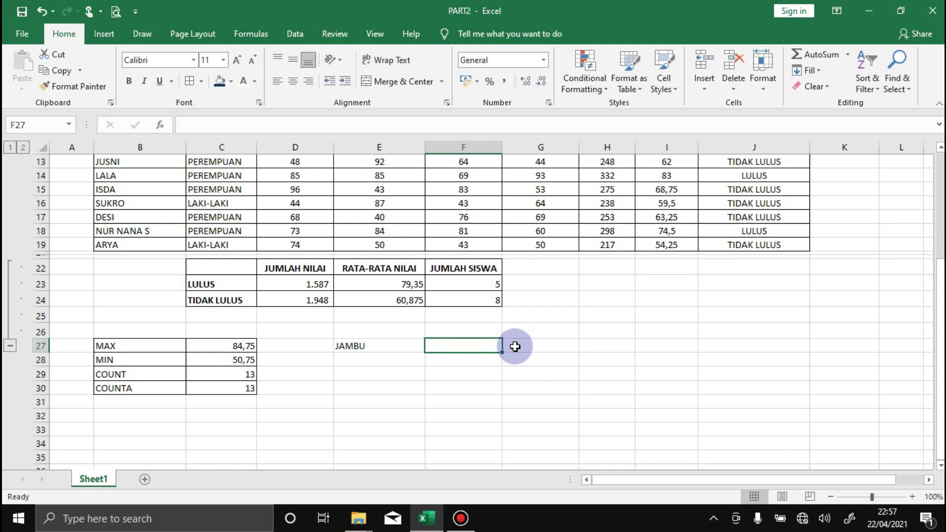
pyautogui.write('melon')
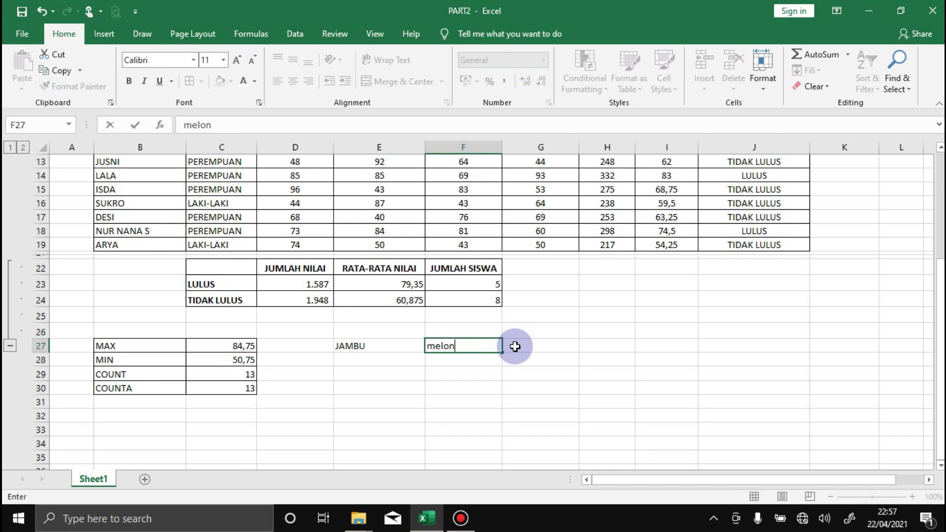
pyautogui.press('Tab')
pyautogui.write('se')
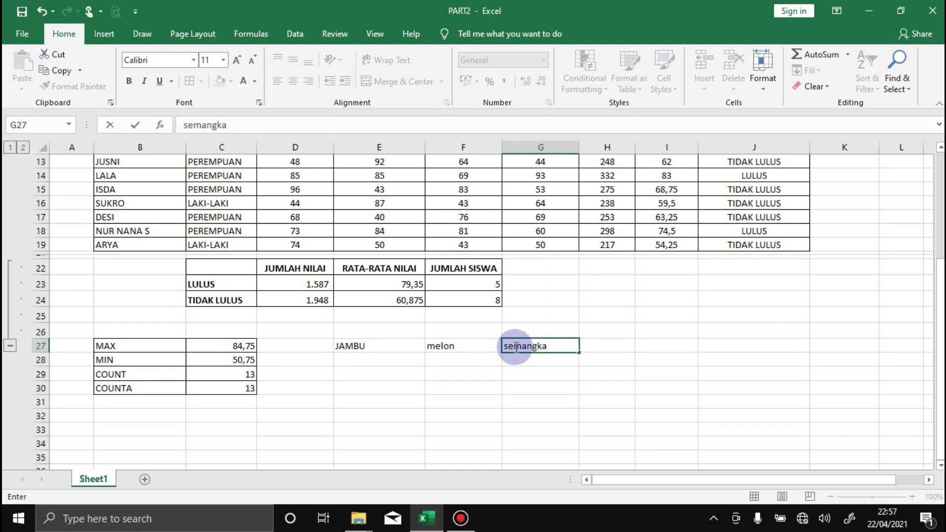
pyautogui.click(395, 347)
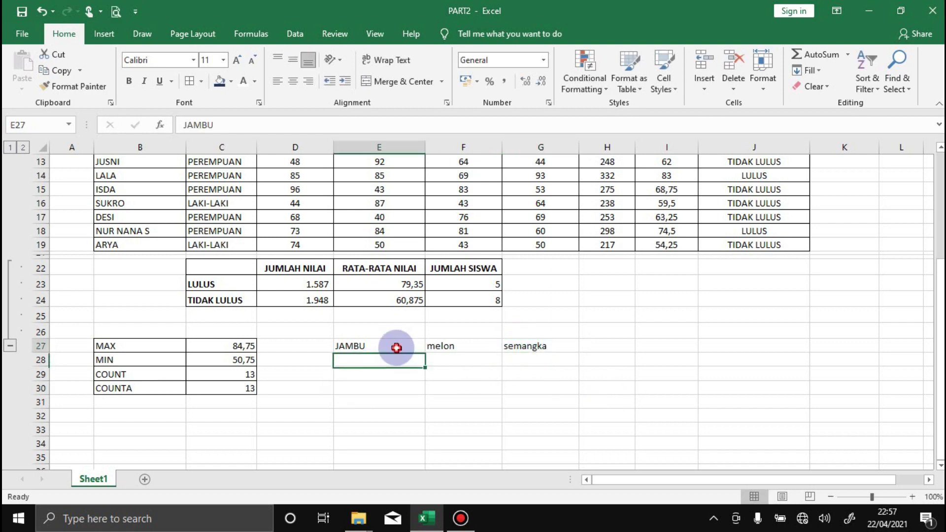
pyautogui.click(392, 364)
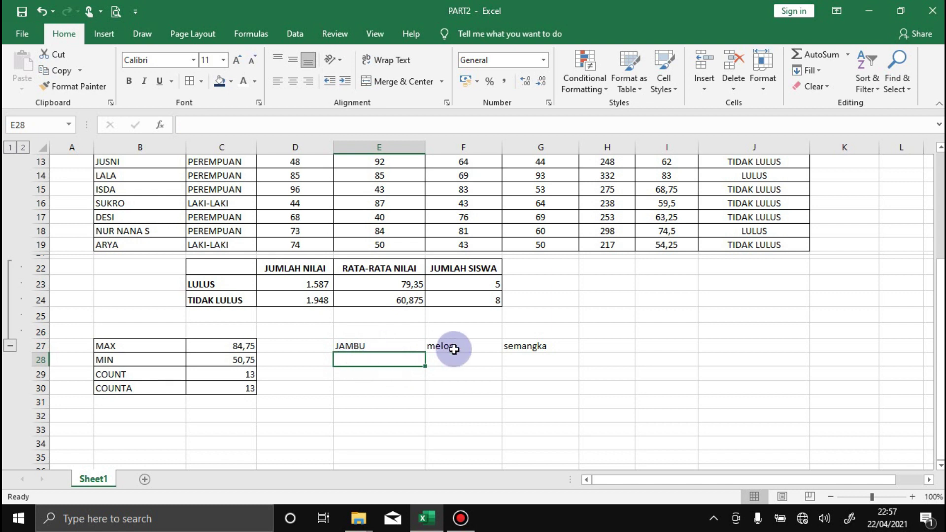
# Step: Replace the sample word in E27 with lowercase jambu
pyautogui.scroll(4, 345, 349)
pyautogui.scroll(-2, 418, 467)
pyautogui.scroll(1, 394, 448)
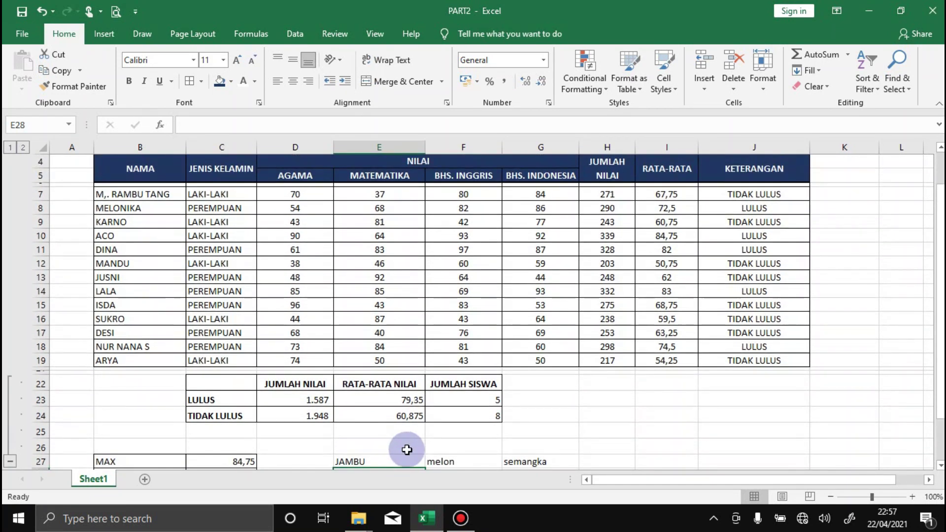
pyautogui.scroll(-1, 402, 450)
pyautogui.moveTo(355, 430); pyautogui.dragTo(528, 433)
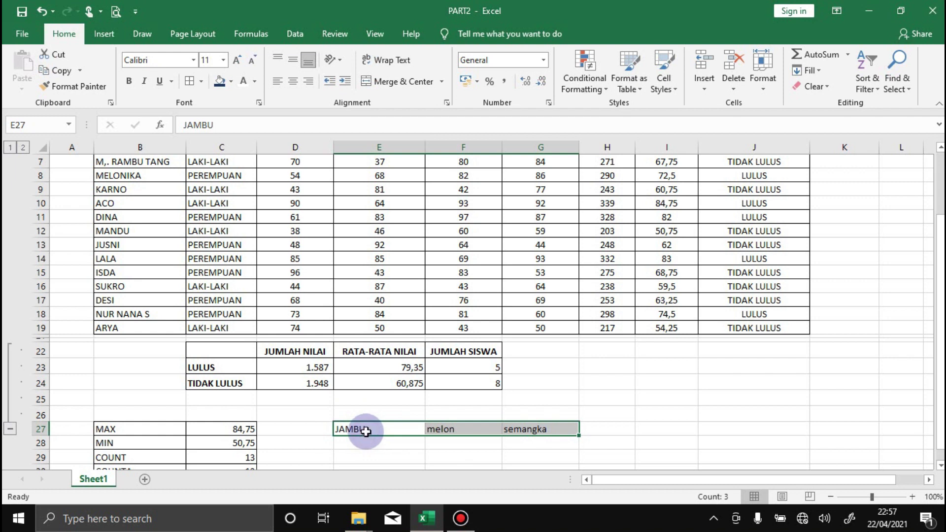
pyautogui.click(365, 429)
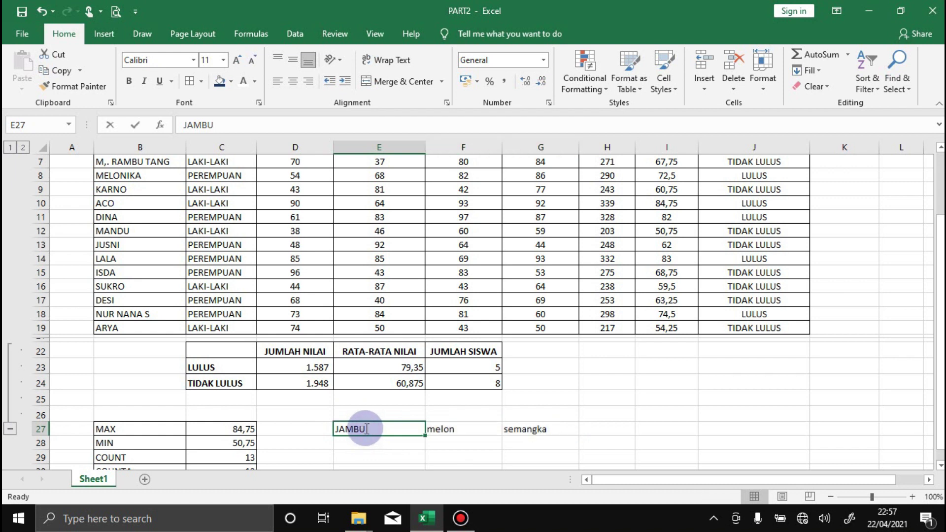
pyautogui.press('BackSpace')
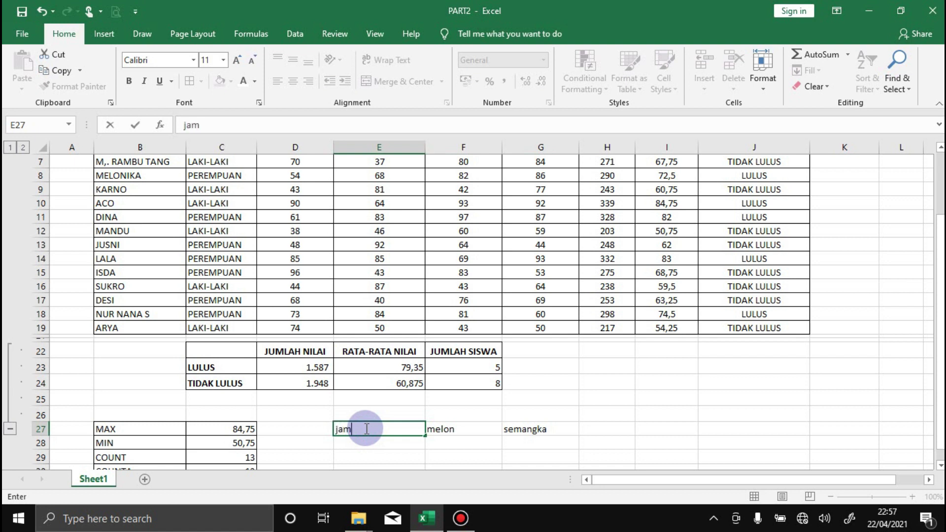
pyautogui.press('Return')
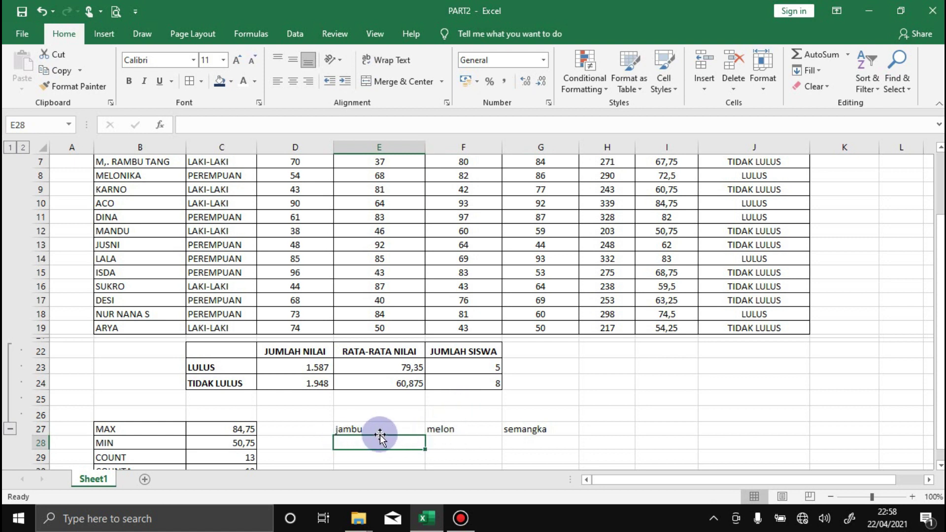
# Step: Turn the text in E27 into the formula =UPPER("jambu") to convert it to uppercase letters
pyautogui.click(363, 429)
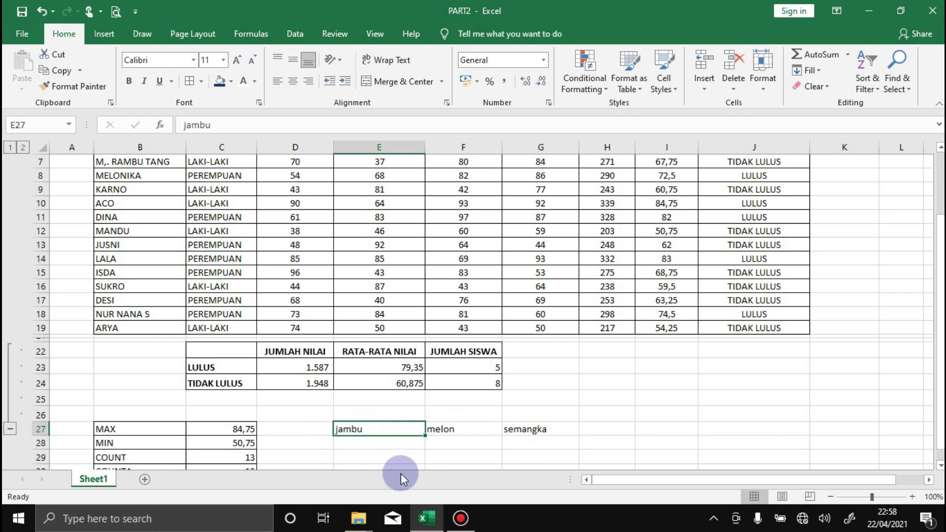
pyautogui.click(369, 453)
pyautogui.click(370, 442)
pyautogui.click(371, 429)
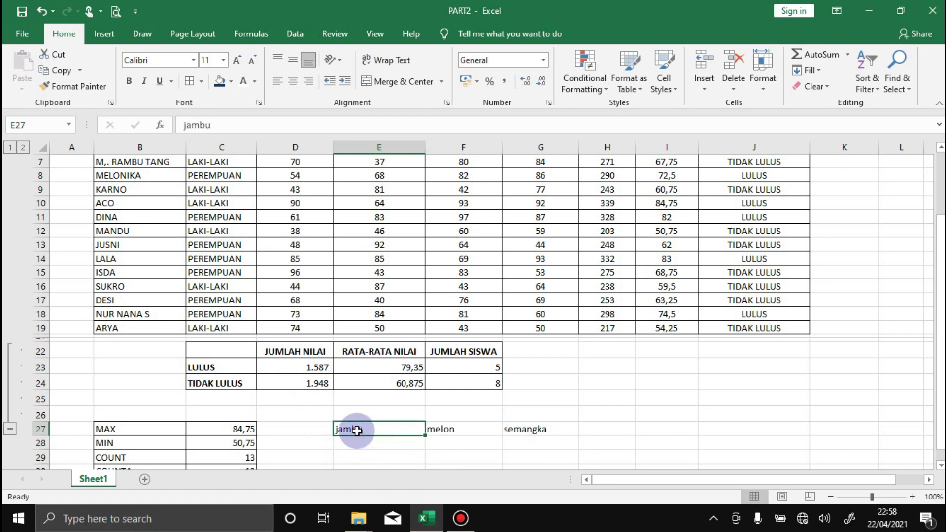
pyautogui.click(185, 125)
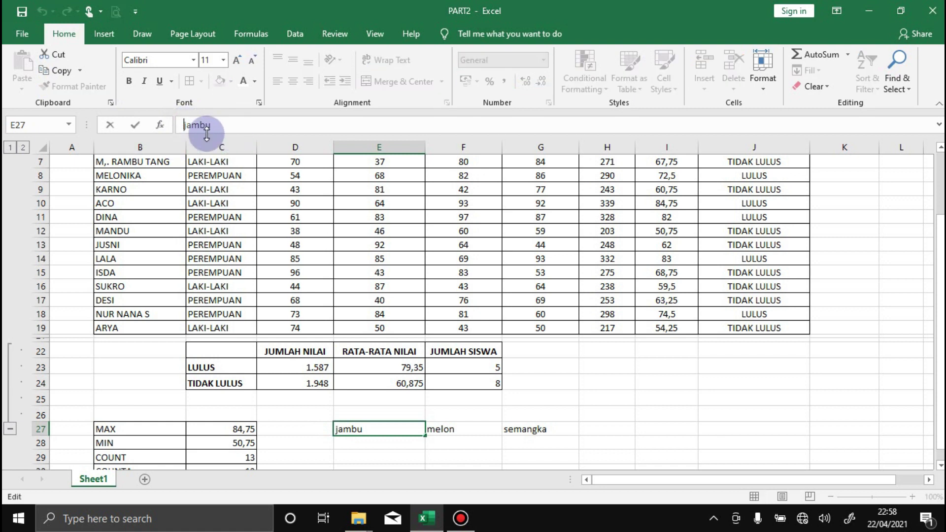
pyautogui.write('=')
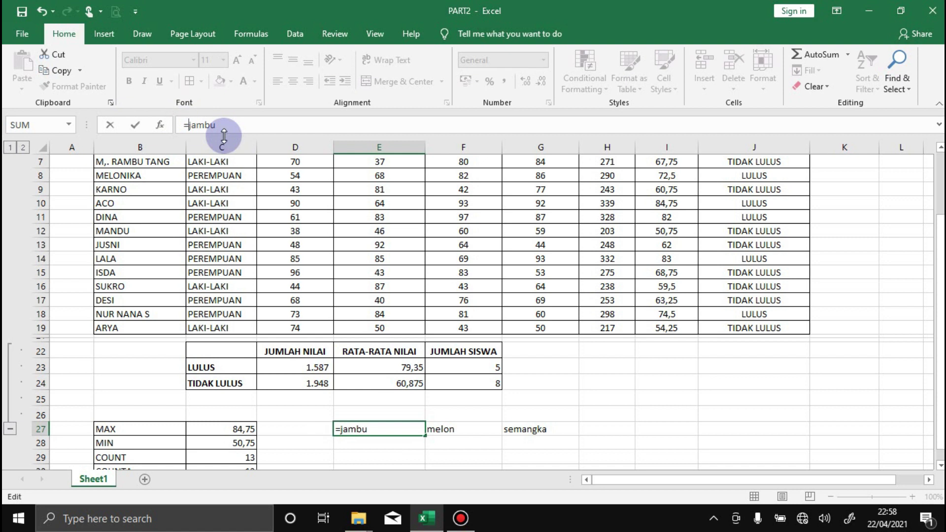
pyautogui.write('u')
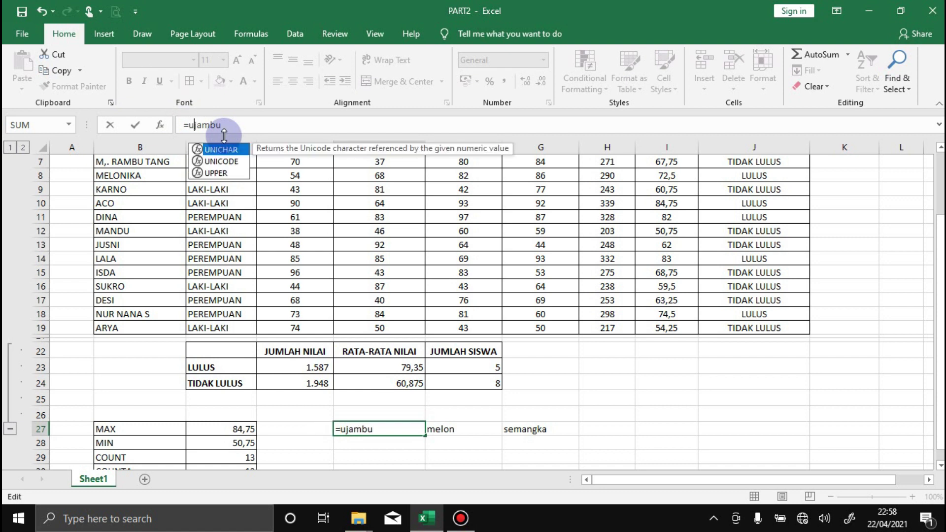
pyautogui.write('pper')
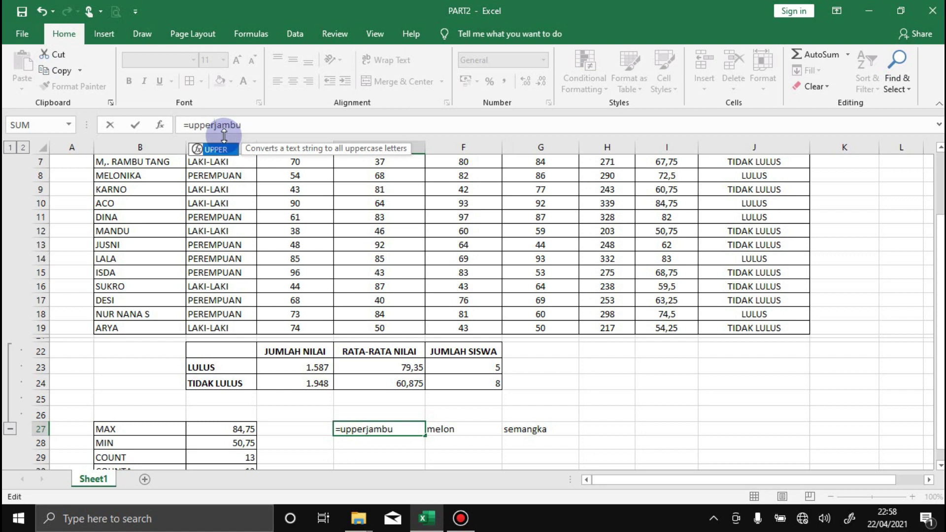
pyautogui.press('Tab')
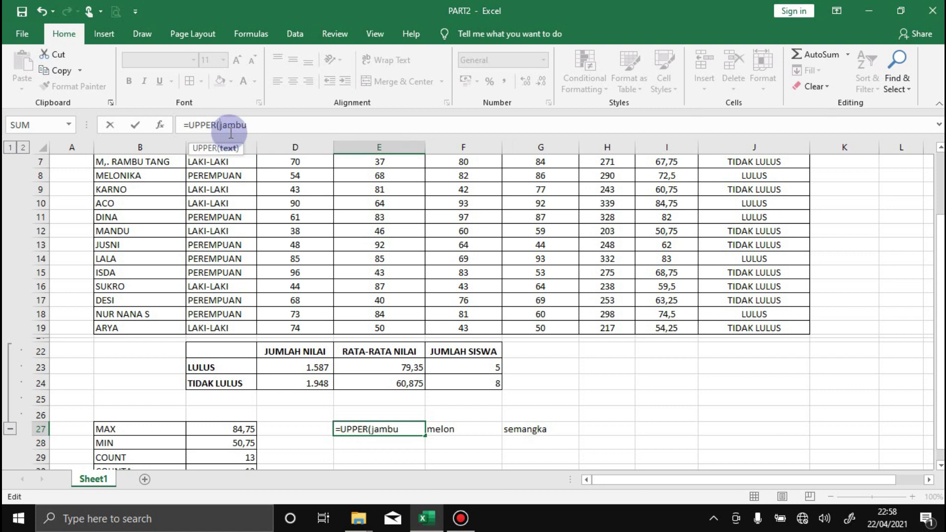
pyautogui.write('"')
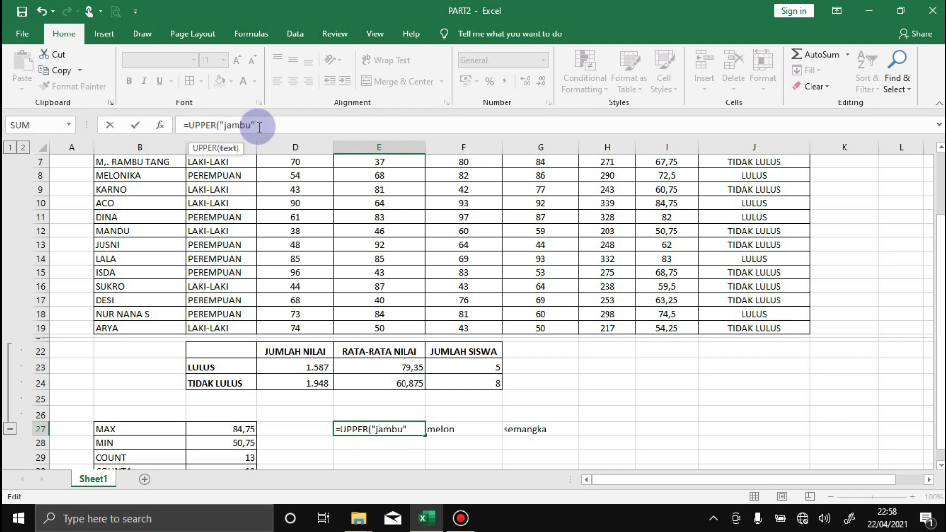
pyautogui.press('Return')
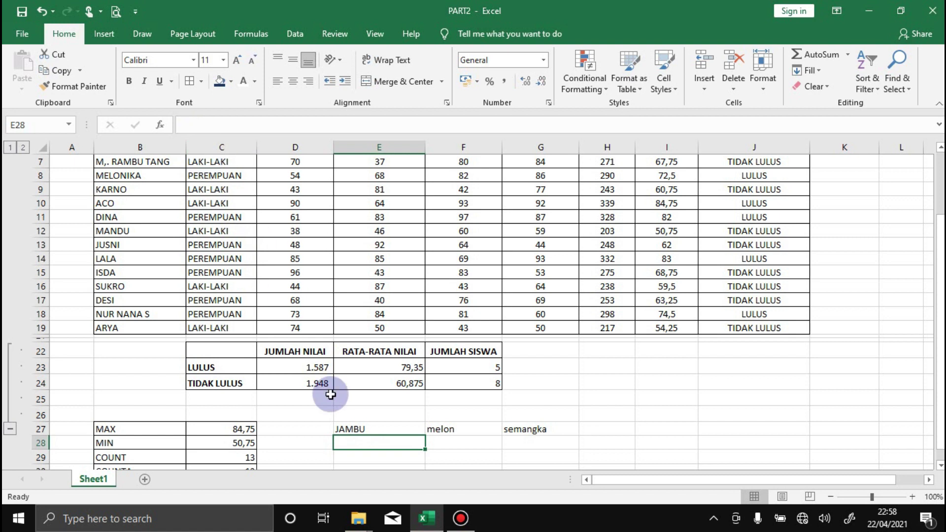
# Step: Turn the text in F27 into the formula =PROPER("melon") to capitalize its first letter and review the finished formula
pyautogui.scroll(-1, 385, 451)
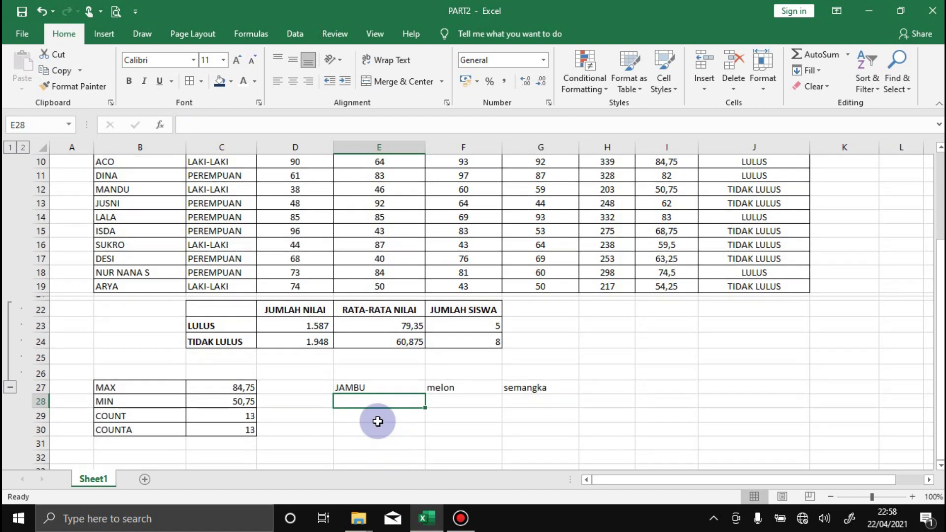
pyautogui.click(448, 388)
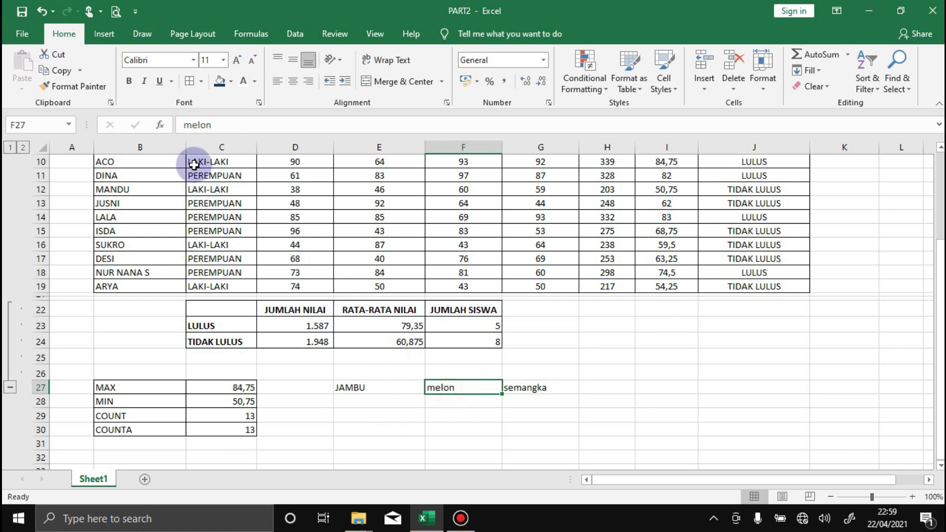
pyautogui.click(187, 124)
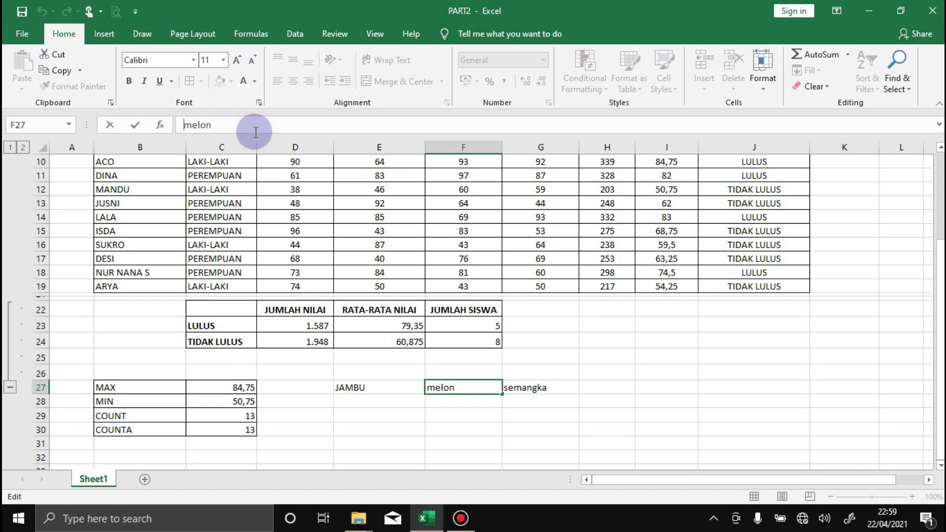
pyautogui.write('=')
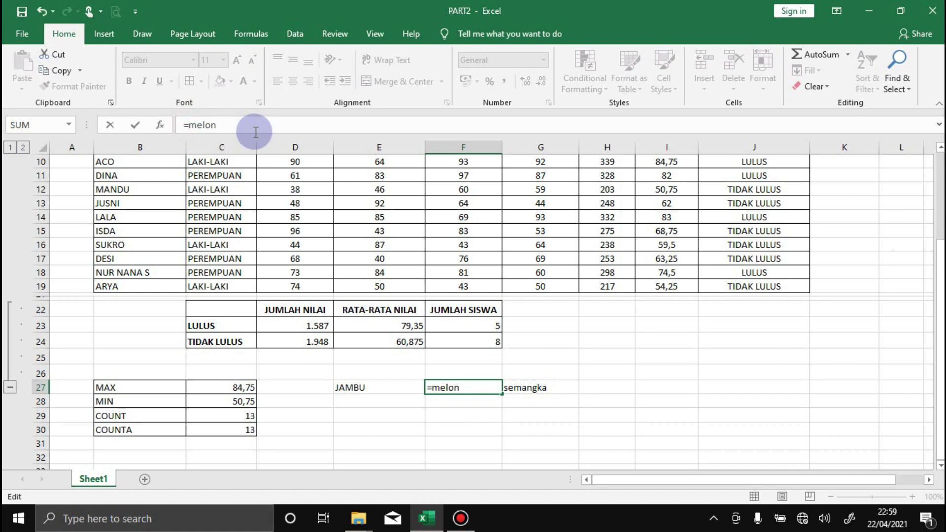
pyautogui.write('pr')
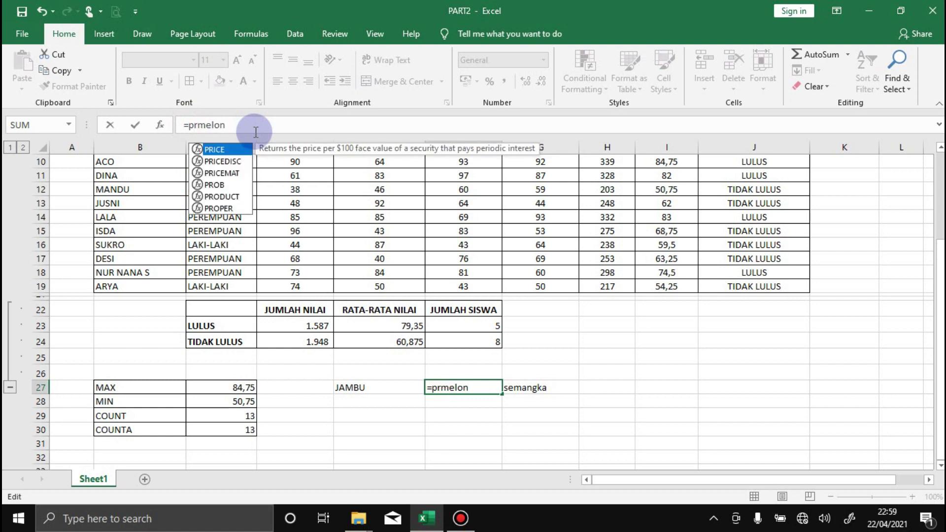
pyautogui.write('op')
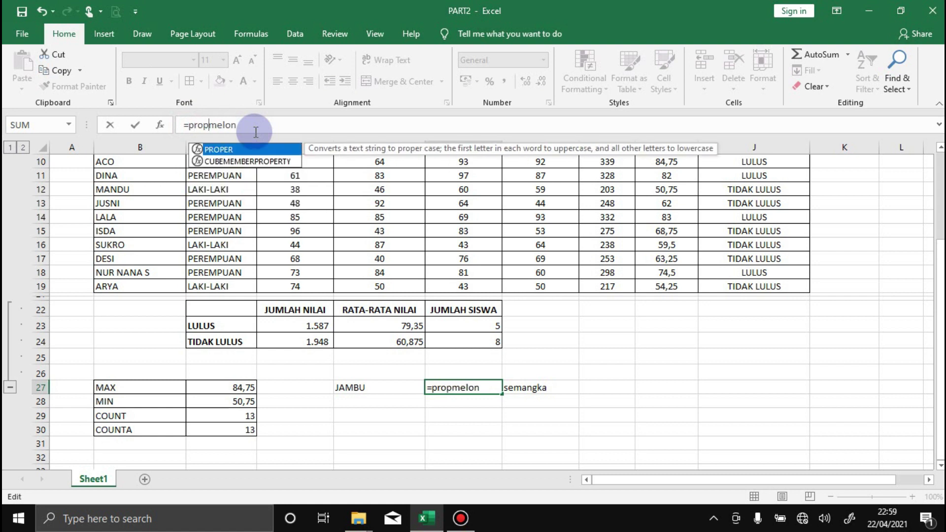
pyautogui.press('Tab')
pyautogui.write('"')
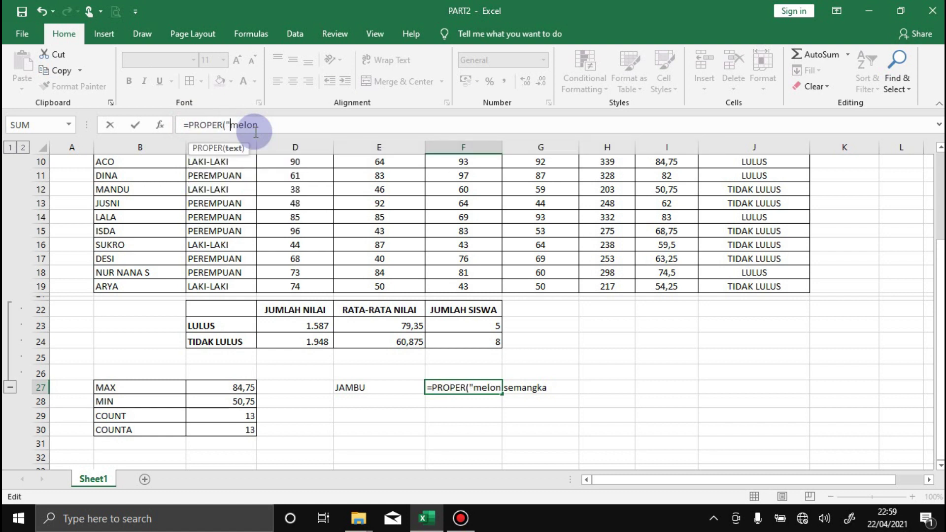
pyautogui.click(274, 126)
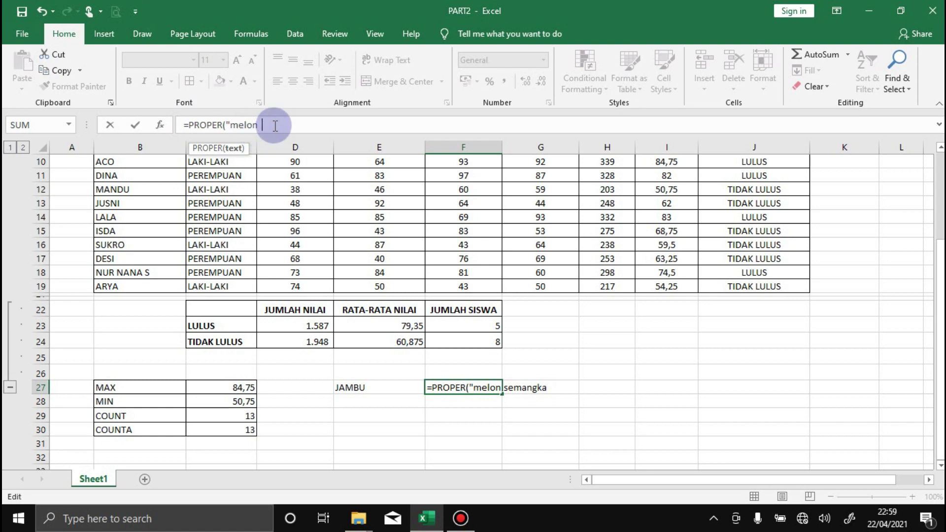
pyautogui.write('")')
pyautogui.press('Return')
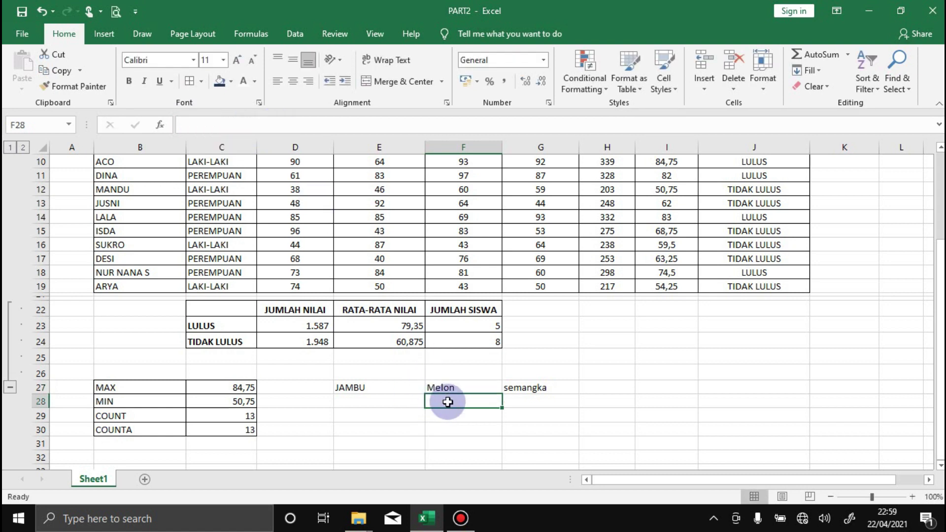
pyautogui.click(439, 387)
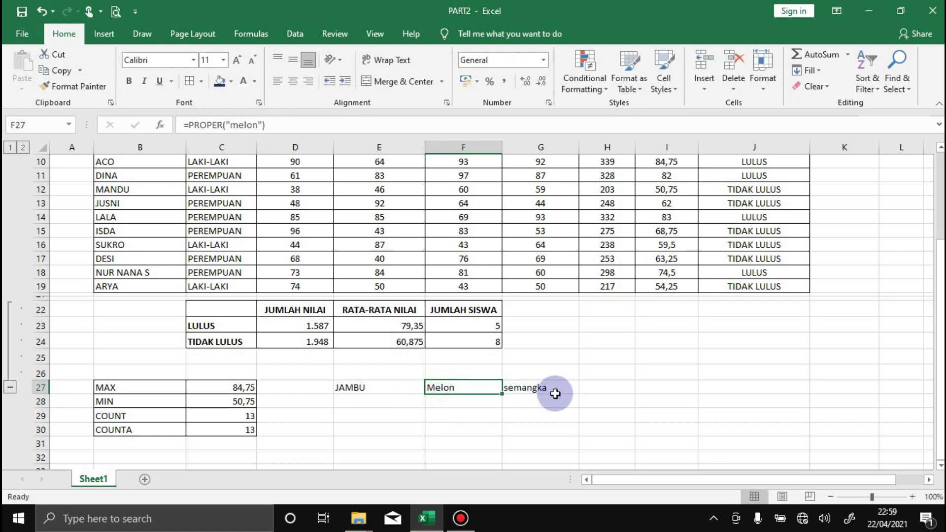
# Step: Replace the sample word in G27 with uppercase SEMANGKA
pyautogui.click(523, 392)
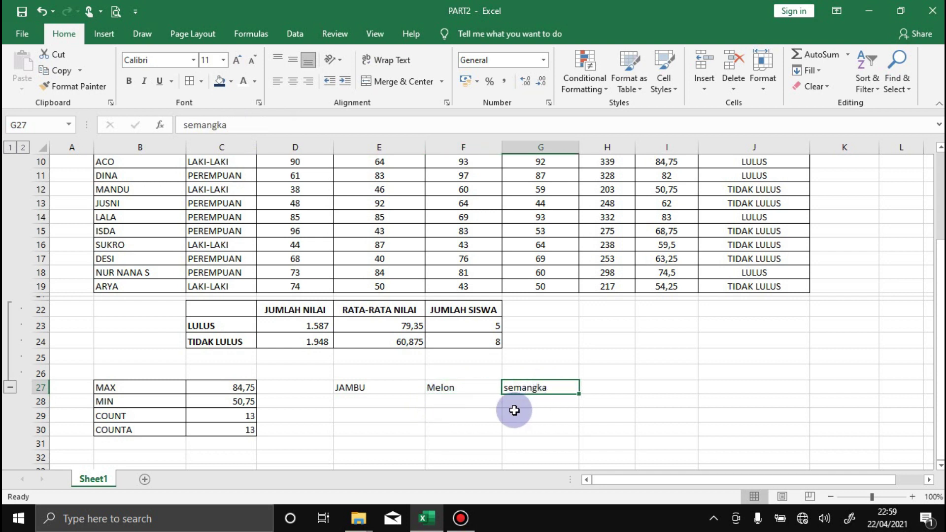
pyautogui.write('SEMANG')
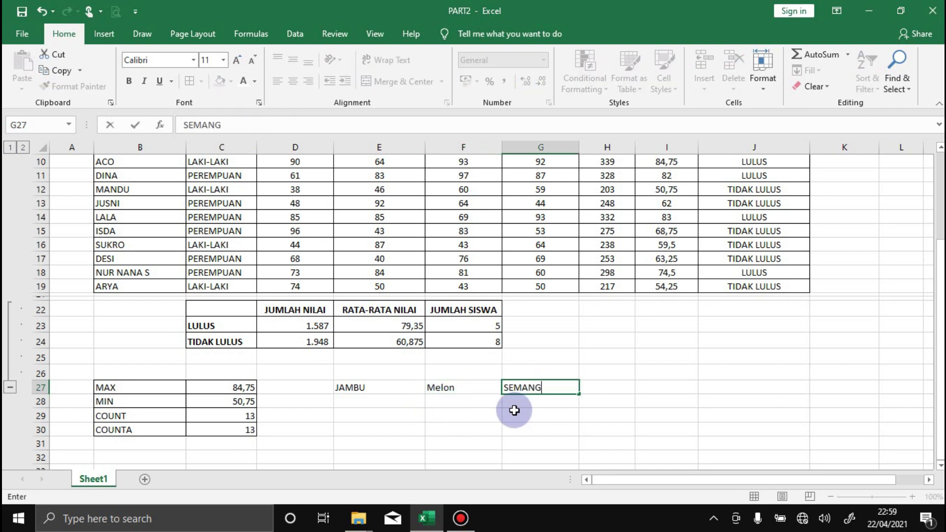
pyautogui.write('KA')
pyautogui.click(514, 411)
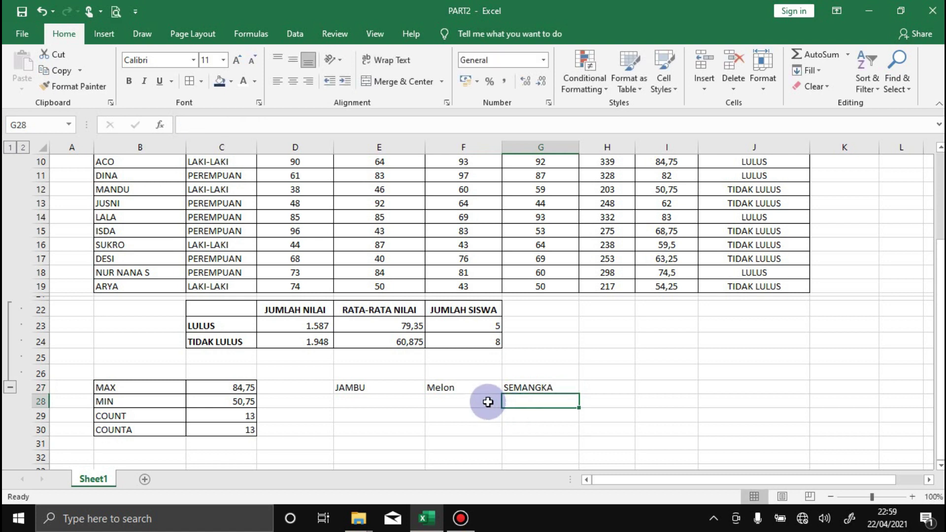
pyautogui.click(474, 398)
# Step: Turn the text in G27 into the formula =LOWER("SEMANGKA") to convert it to lowercase letters
pyautogui.click(557, 390)
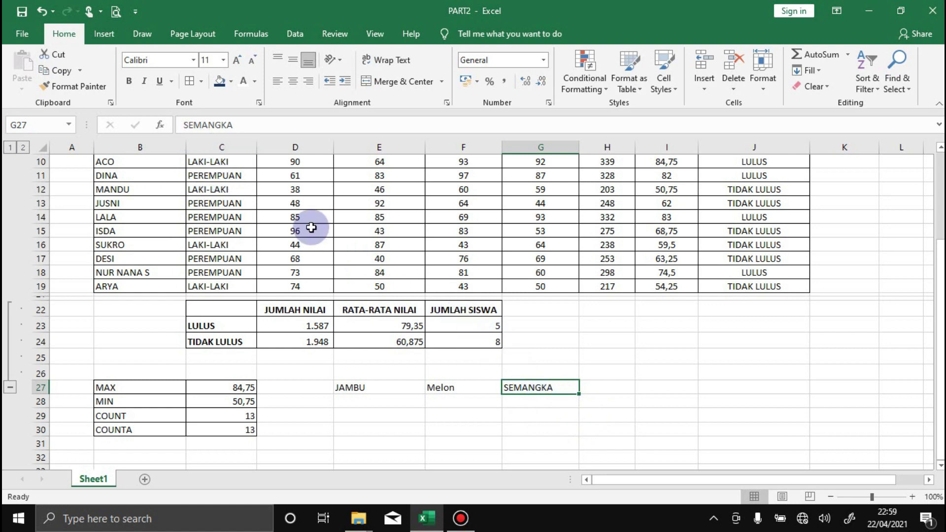
pyautogui.click(527, 394)
pyautogui.click(183, 124)
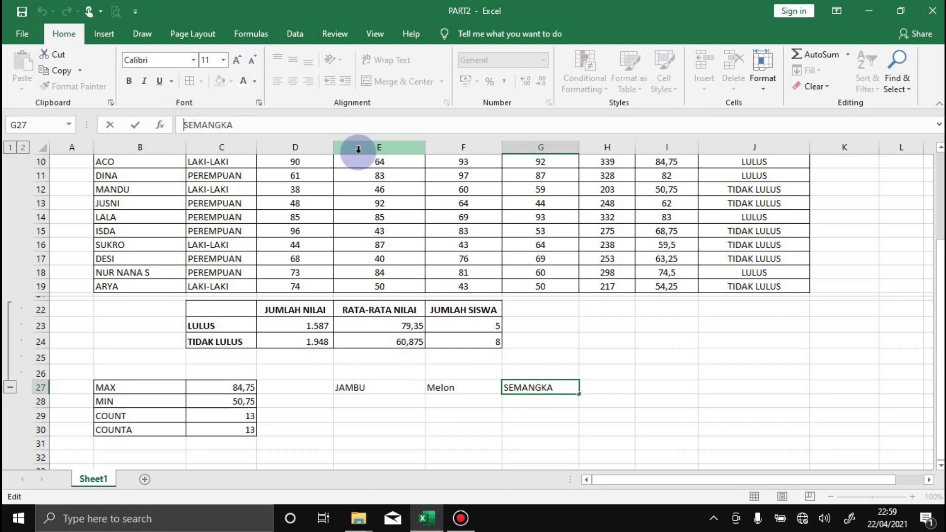
pyautogui.write('=')
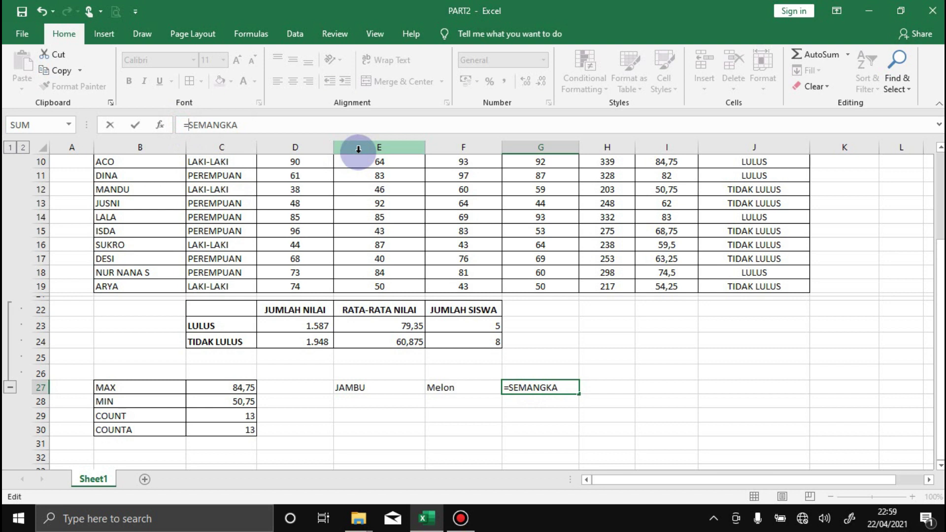
pyautogui.write('LOWE')
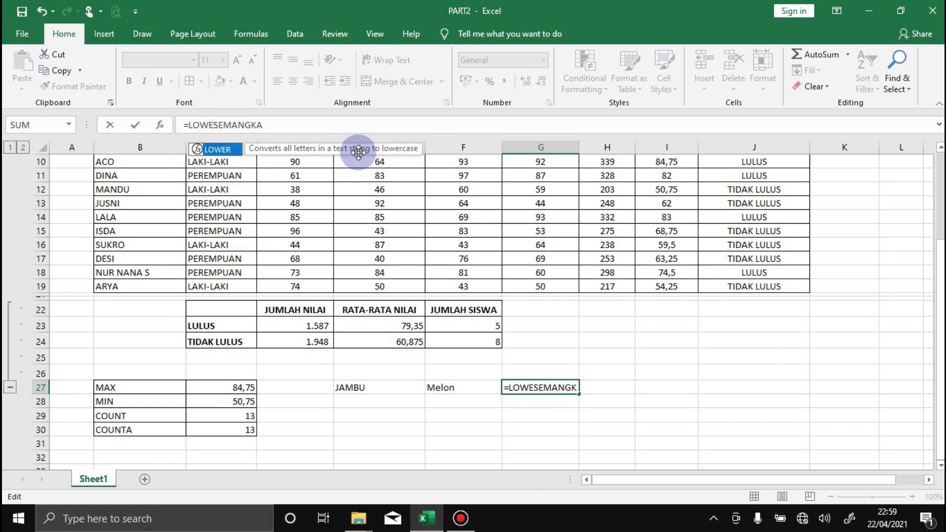
pyautogui.press('Tab')
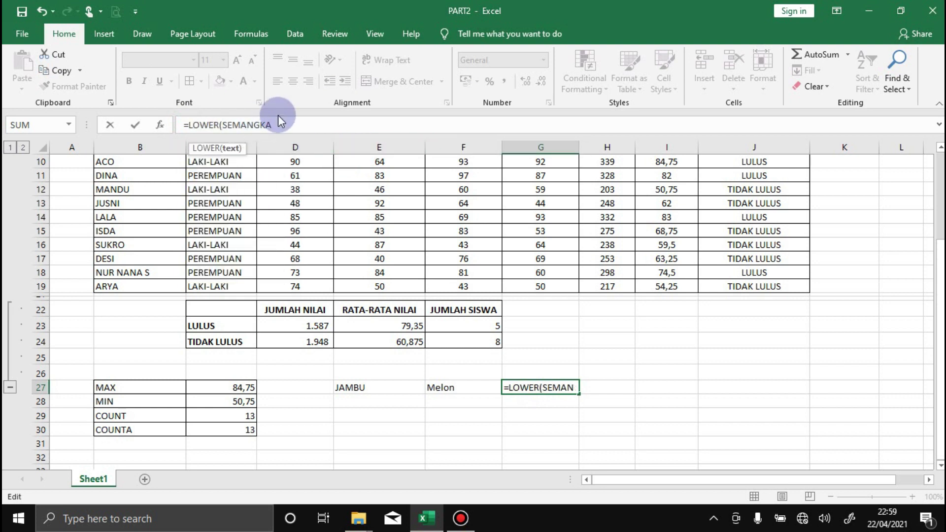
pyautogui.write('"')
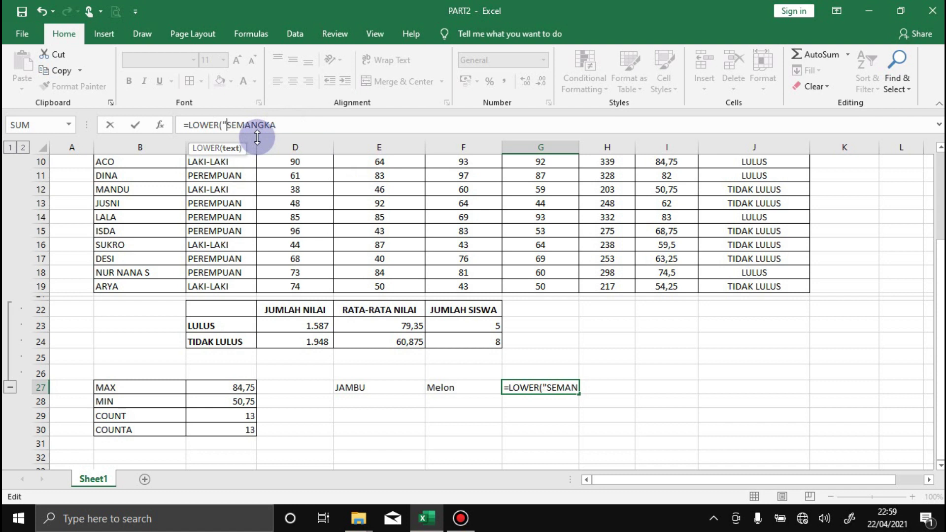
pyautogui.click(293, 124)
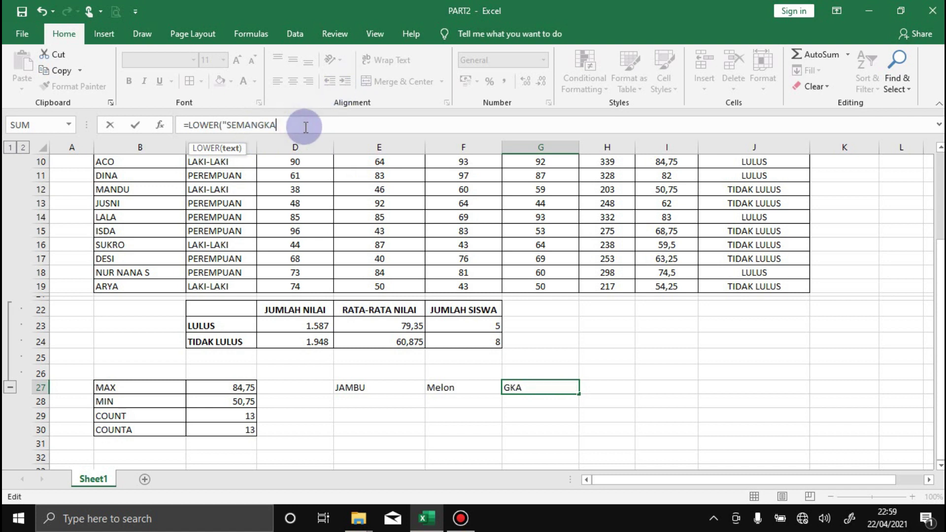
pyautogui.write('"')
pyautogui.press('Return')
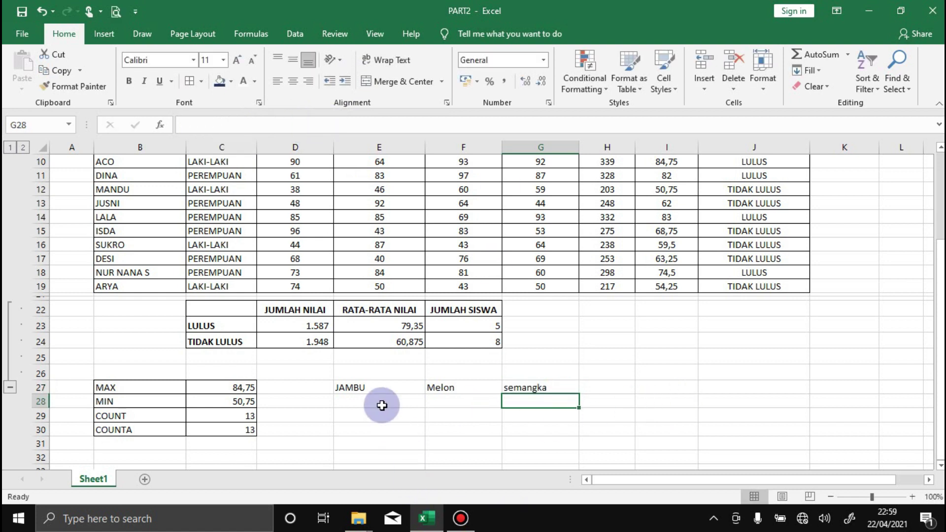
# Step: Turn the NAMA column header in B4 into the formula =PROPER("NAMA") so only its first letter is capitalized
pyautogui.scroll(3, 380, 400)
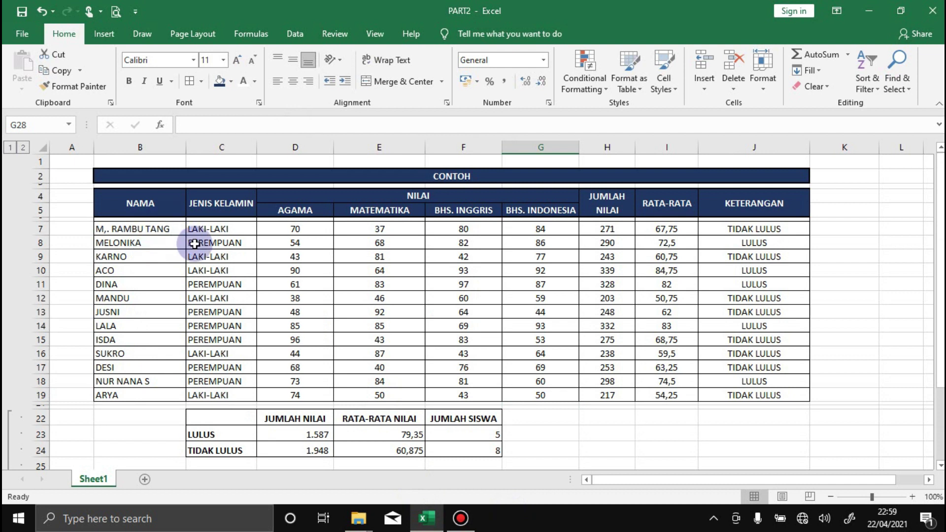
pyautogui.click(138, 203)
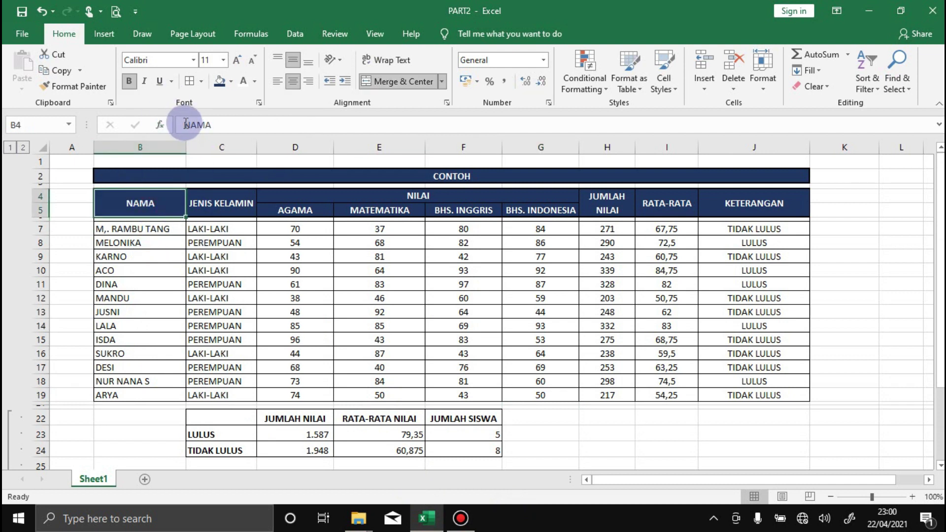
pyautogui.click(212, 123)
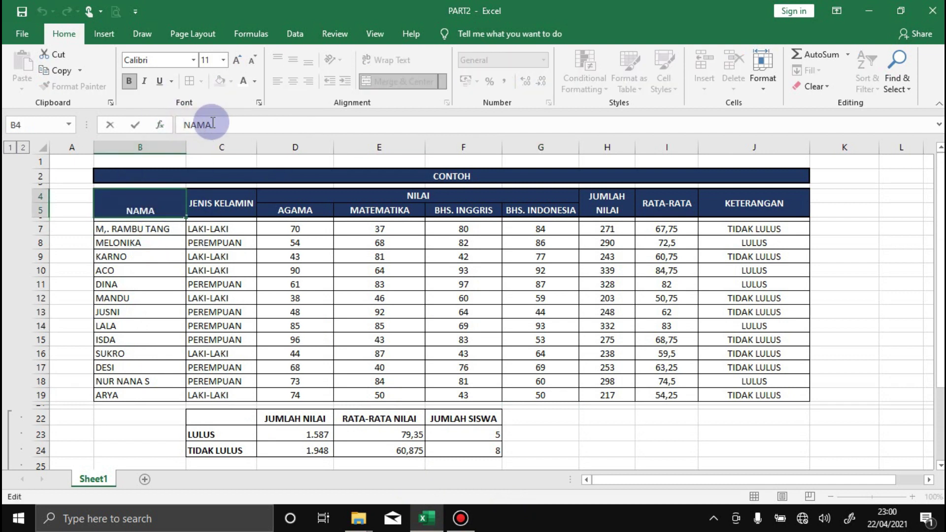
pyautogui.press('Home')
pyautogui.write('=')
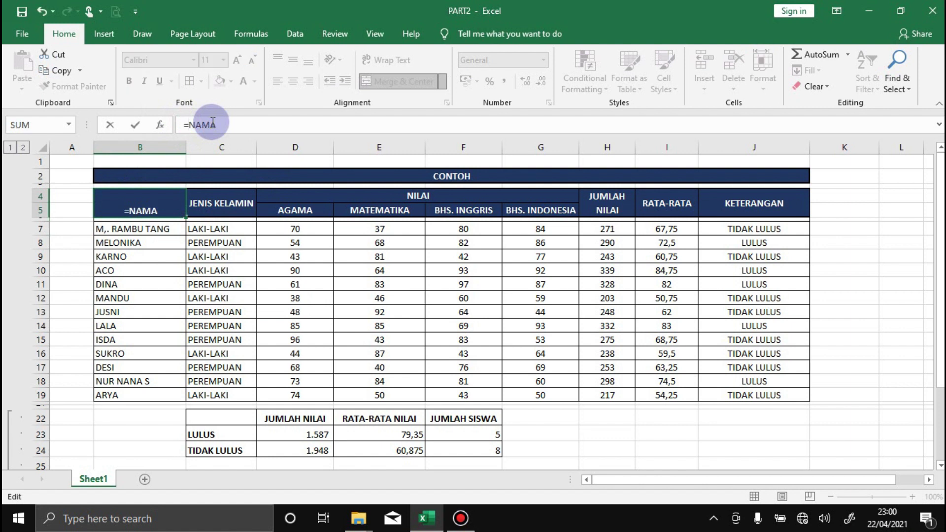
pyautogui.write('PROP')
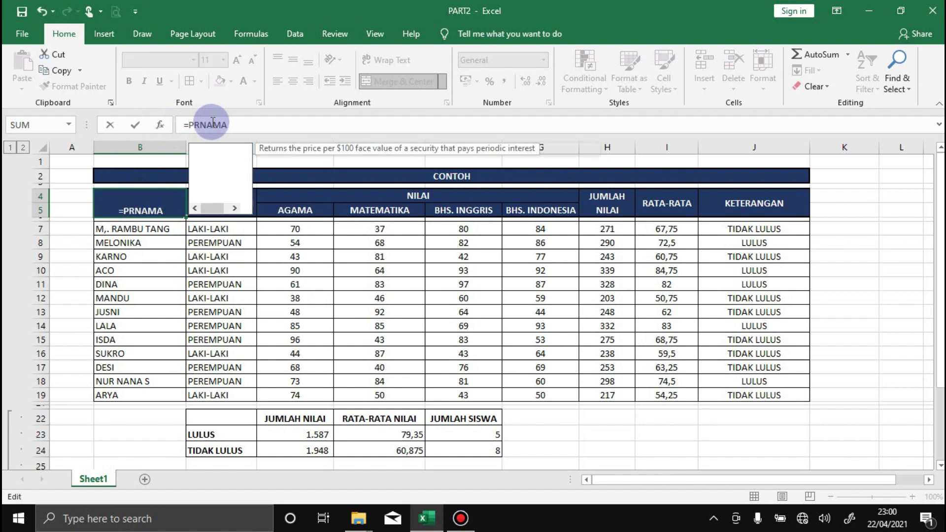
pyautogui.press('Tab')
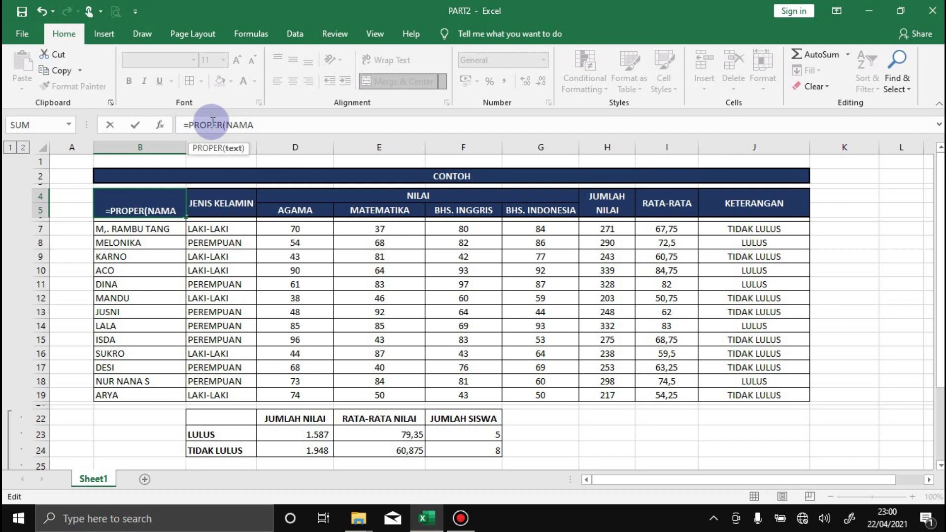
pyautogui.write('"')
pyautogui.click(266, 125)
pyautogui.write('"')
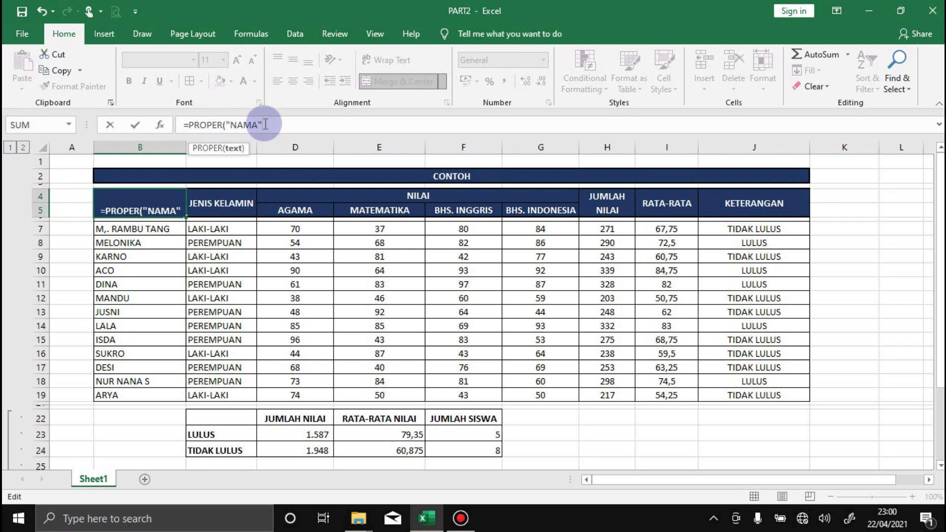
pyautogui.press('Return')
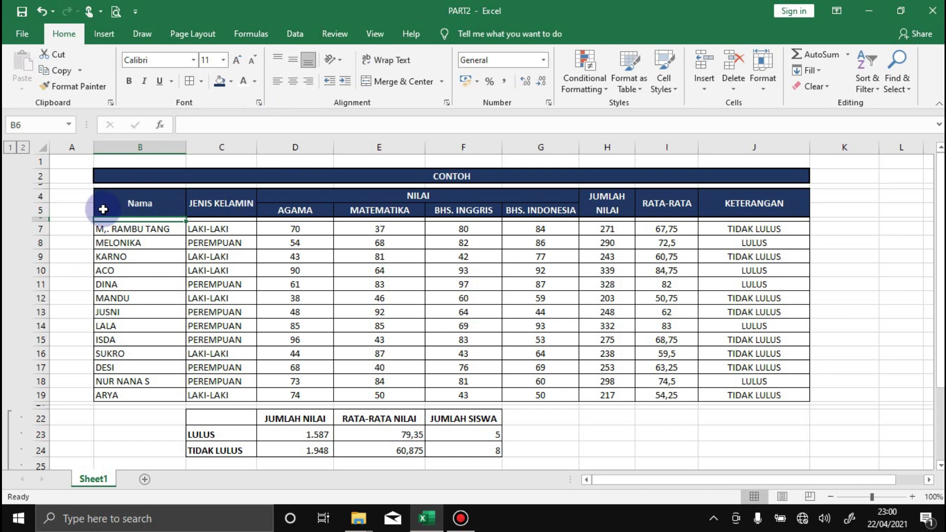
# Step: Turn the JENIS KELAMIN column header in C4 into the formula =LOWER("JENIS KELAMIN") to convert it to lowercase letters
pyautogui.click(208, 201)
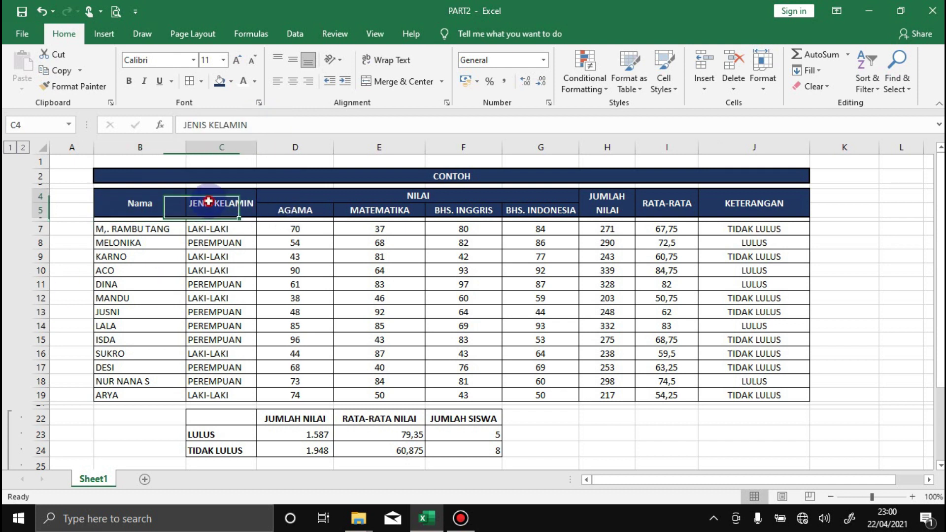
pyautogui.click(184, 125)
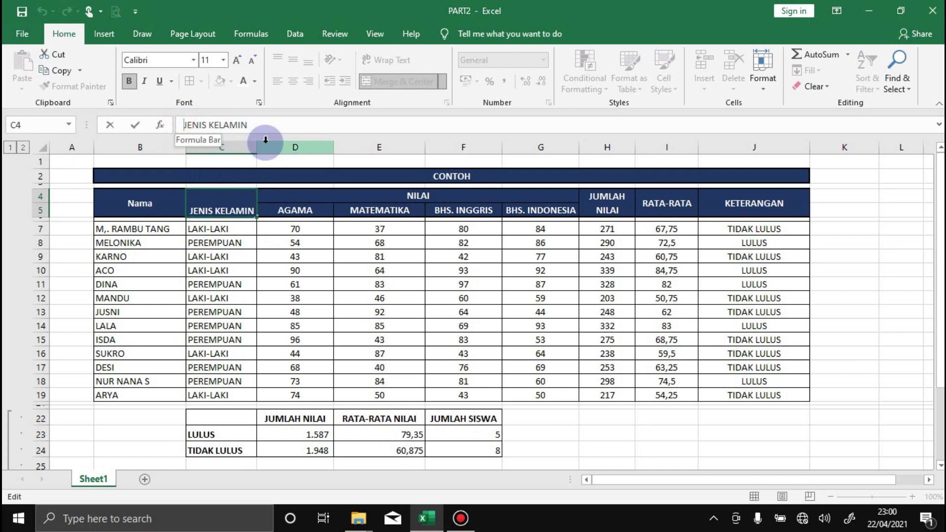
pyautogui.write('=')
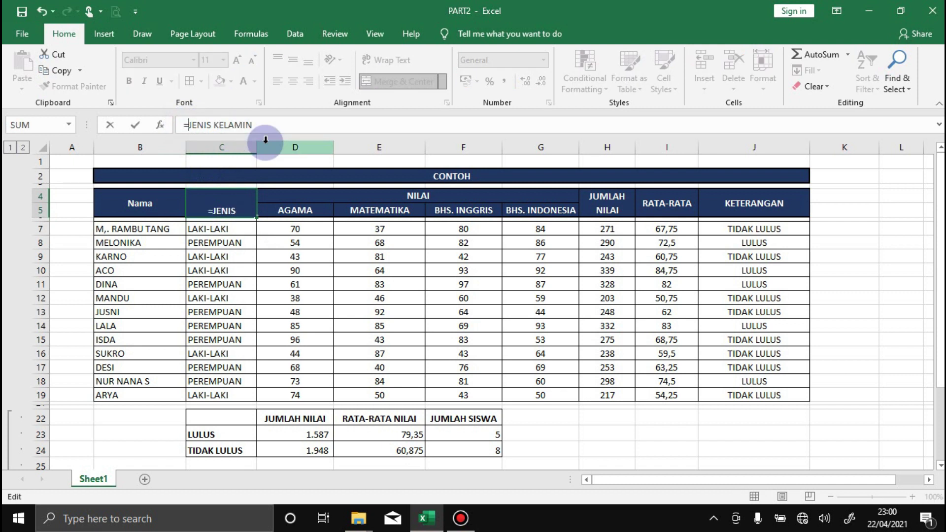
pyautogui.write('LOW')
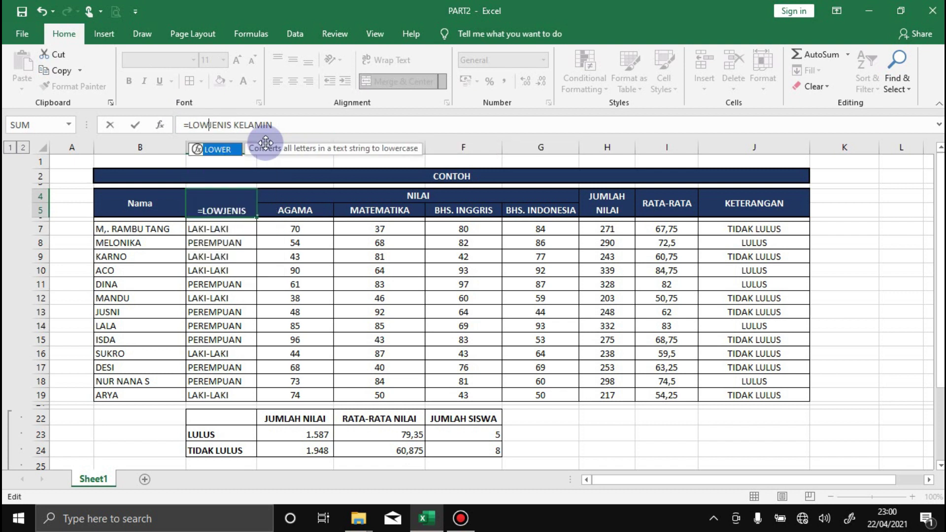
pyautogui.write('E')
pyautogui.press('Tab')
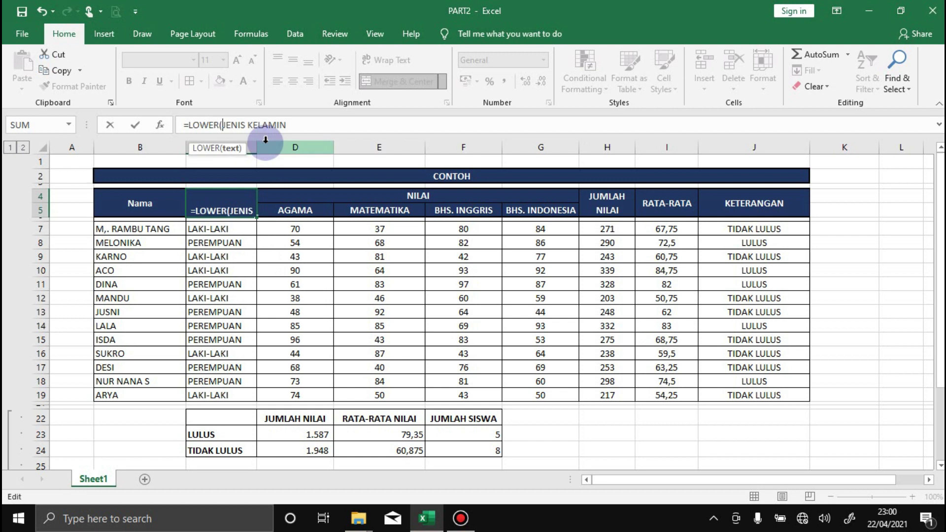
pyautogui.write('"')
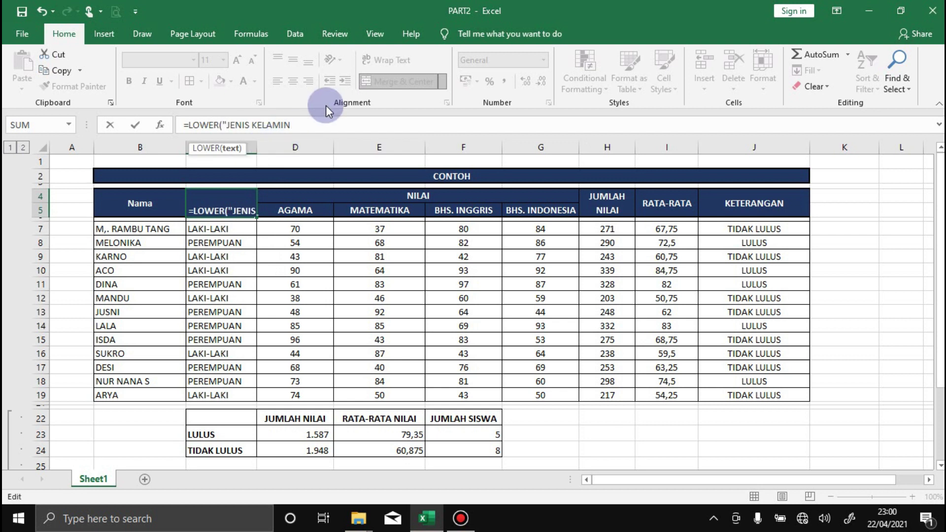
pyautogui.click(329, 122)
pyautogui.write('"')
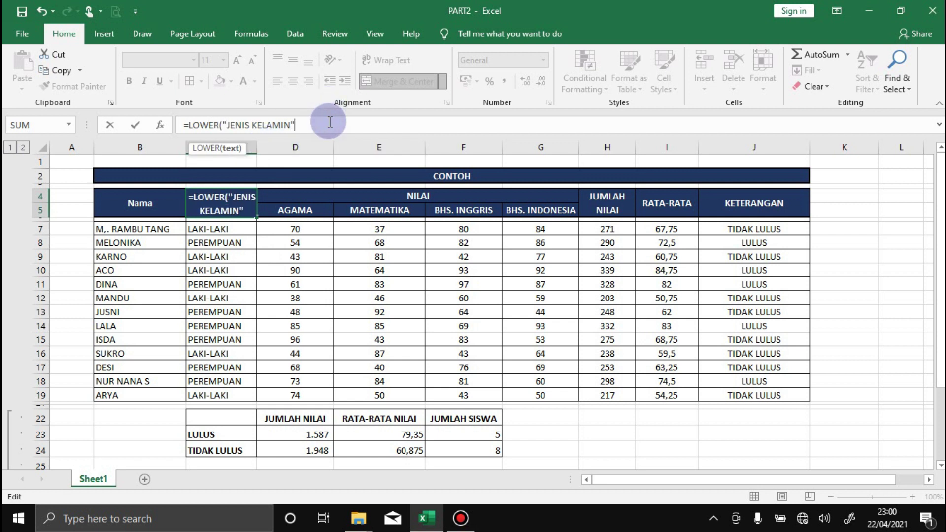
pyautogui.press('Return')
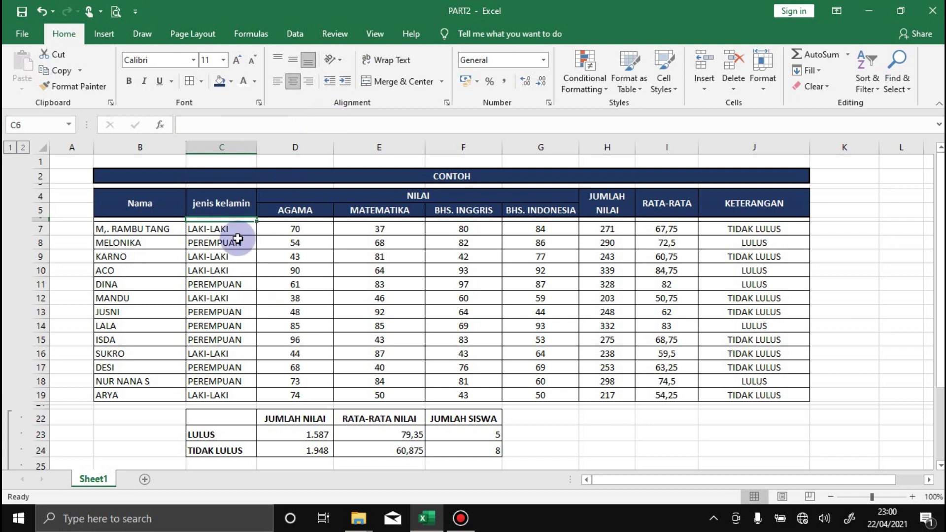
# Step: Undo the LOWER and PROPER formula edits on the C4 and B4 column headers
pyautogui.click(148, 204)
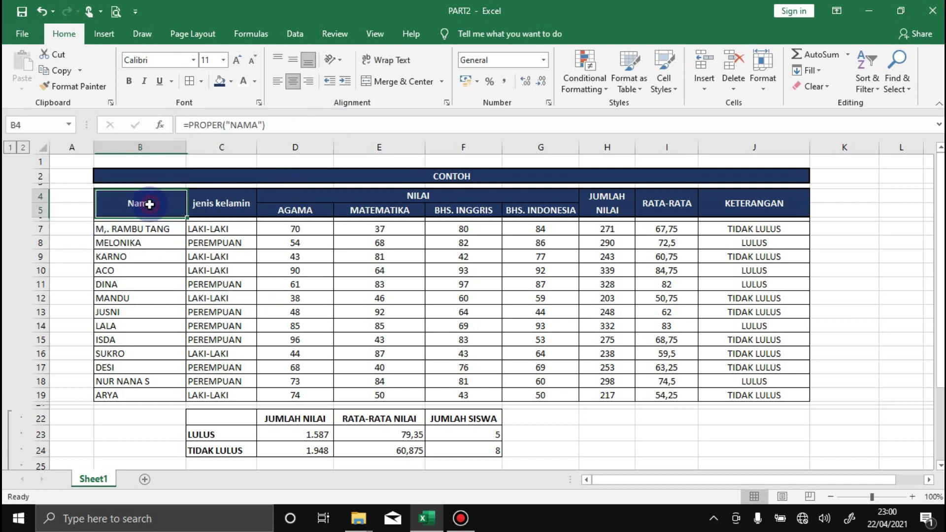
pyautogui.hotkey('ctrl', 'z')
pyautogui.hotkey('ctrl', 'z')
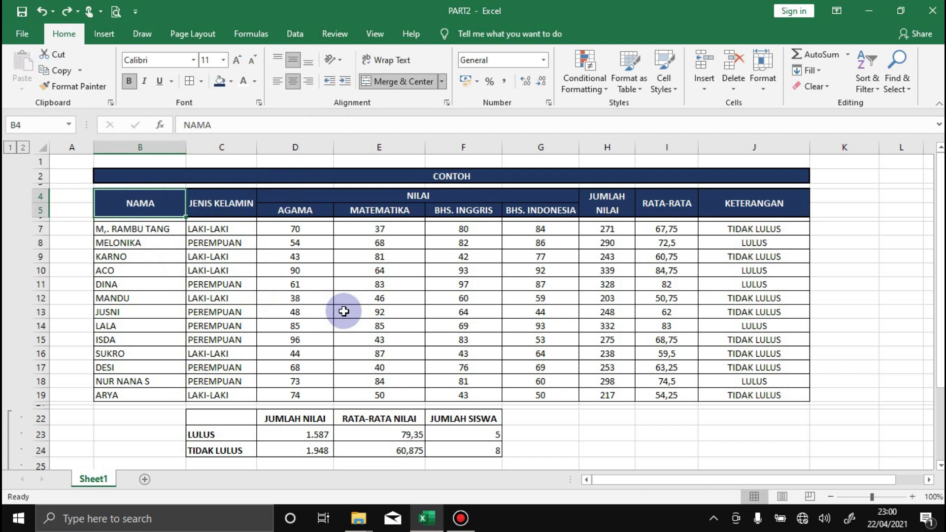
pyautogui.click(340, 310)
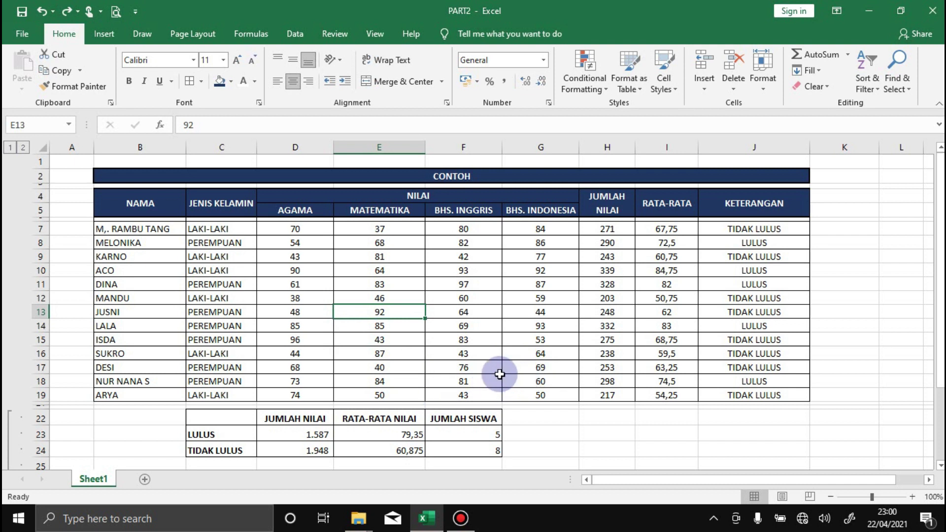
pyautogui.scroll(-2, 499, 374)
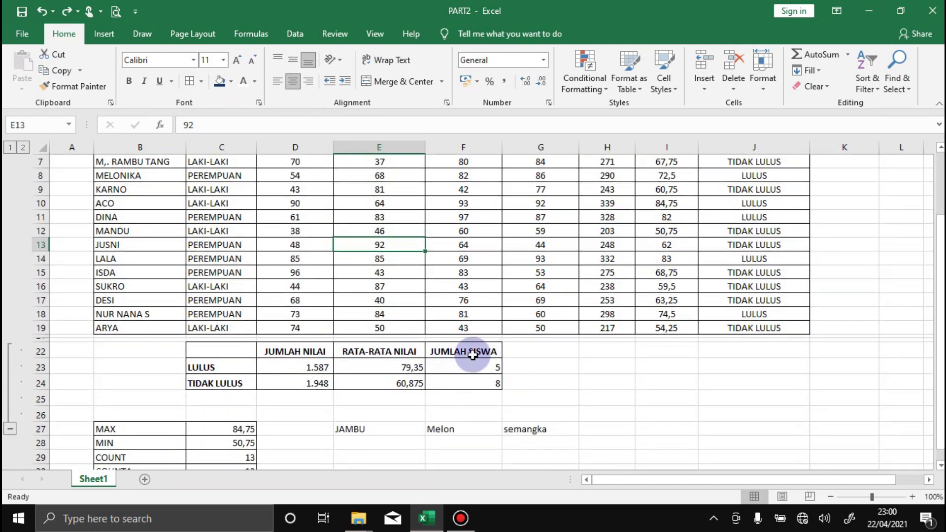
pyautogui.scroll(2, 355, 359)
pyautogui.scroll(-1, 192, 407)
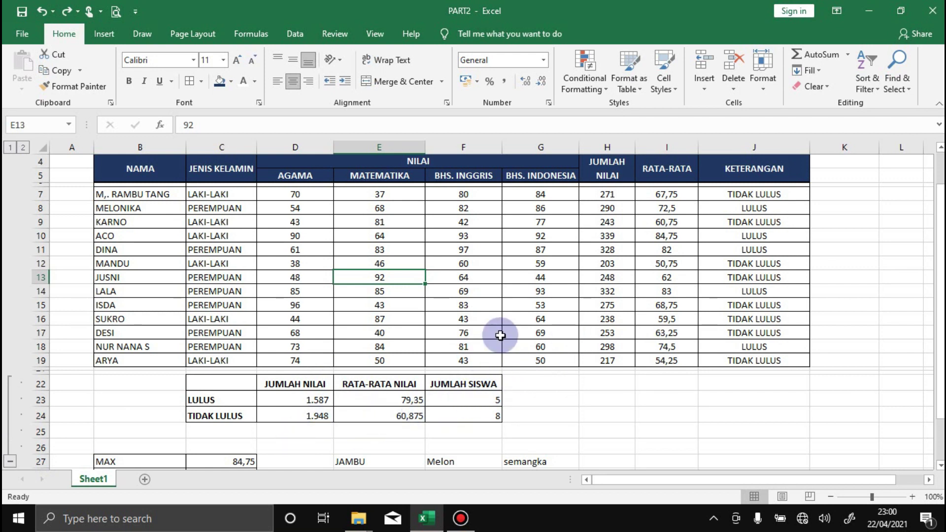
pyautogui.scroll(1, 481, 276)
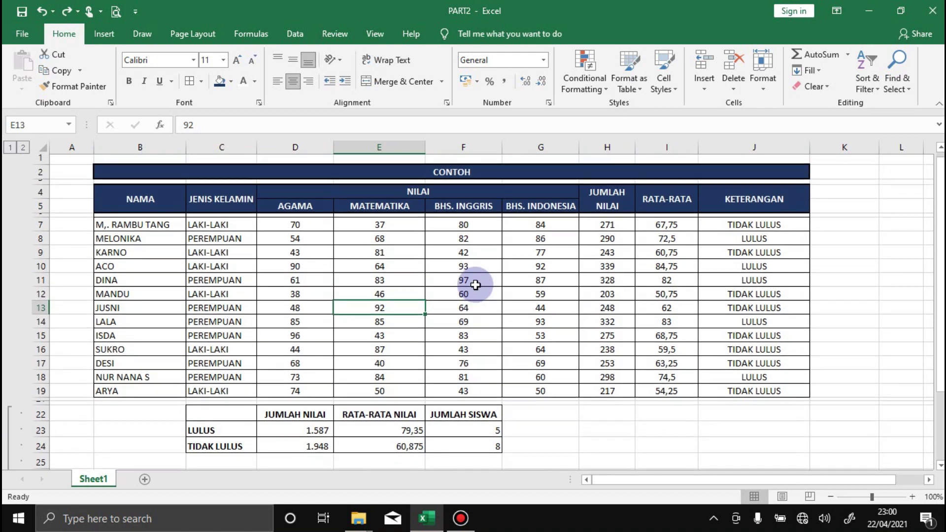